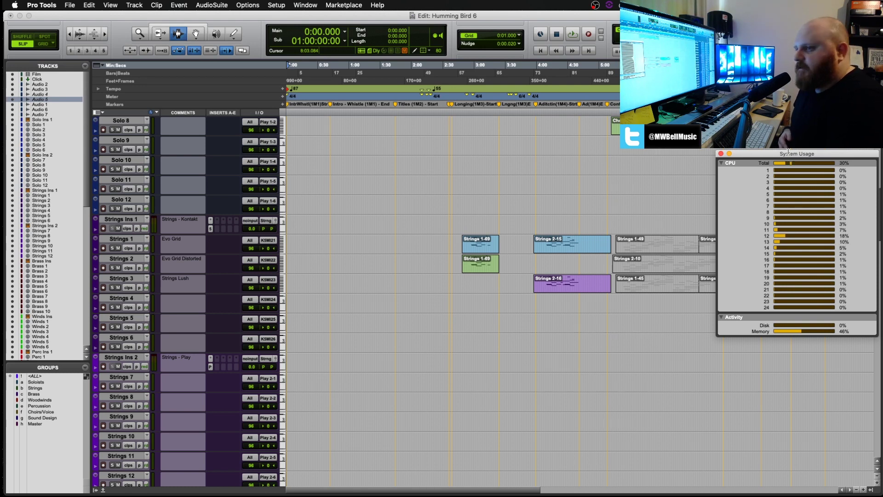
- Inspect the Kontakt instruments loaded on the Strings Ins 1 track, and close the plug-in window
left_click(210, 229)
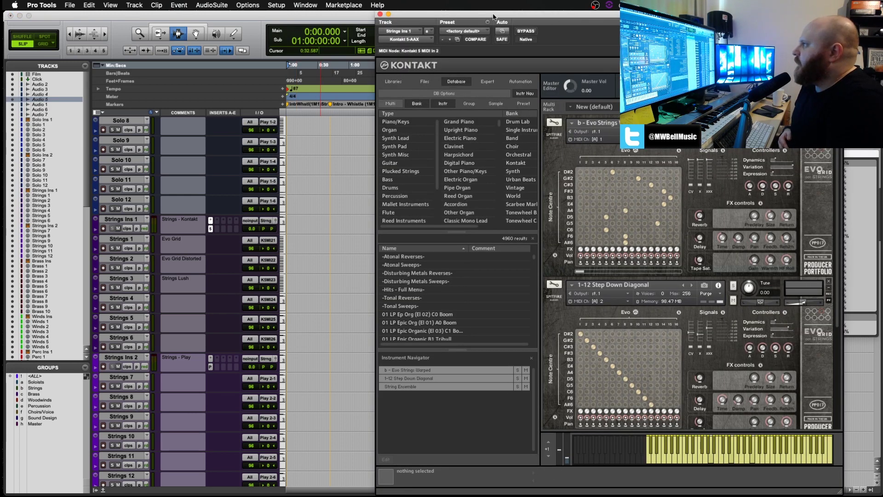
left_click_drag(494, 17, 257, 23)
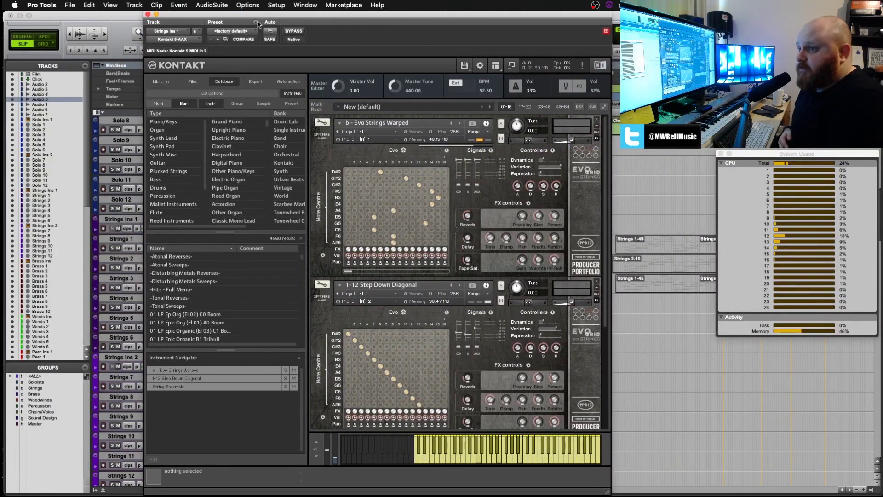
left_click(148, 14)
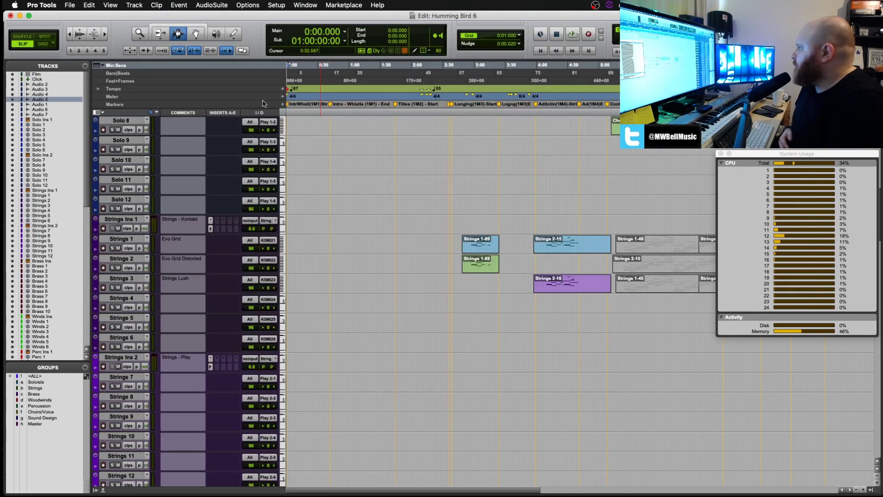
- Examine the session's track layout in the Edit window, from the film and audio tracks through the instrument sections to the stems
scroll(438, 162, "up", 2)
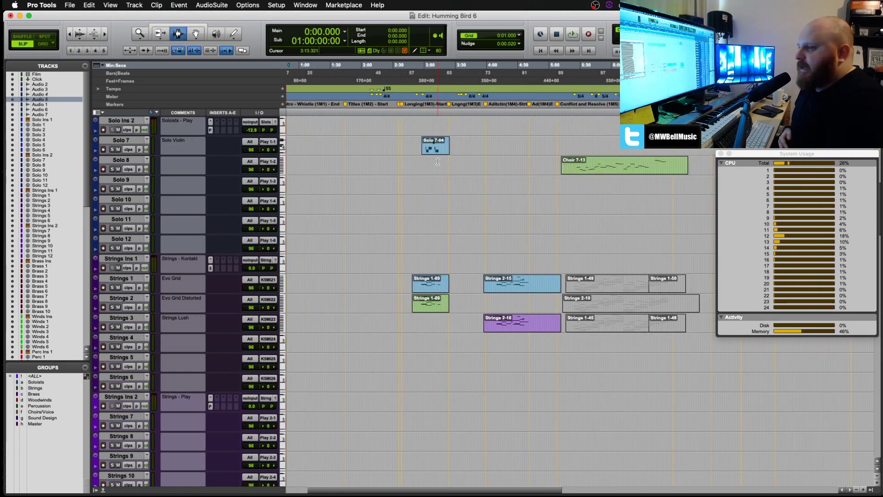
scroll(438, 158, "up", 9)
scroll(436, 153, "down", 20)
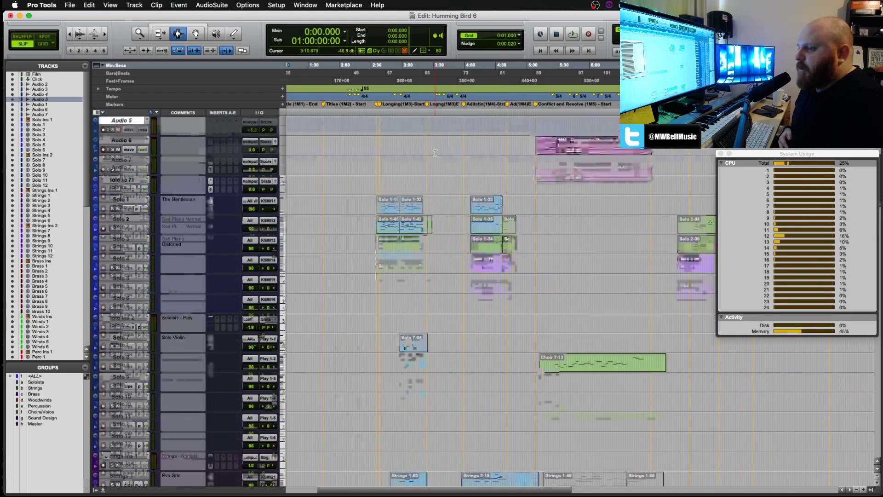
scroll(435, 153, "down", 10)
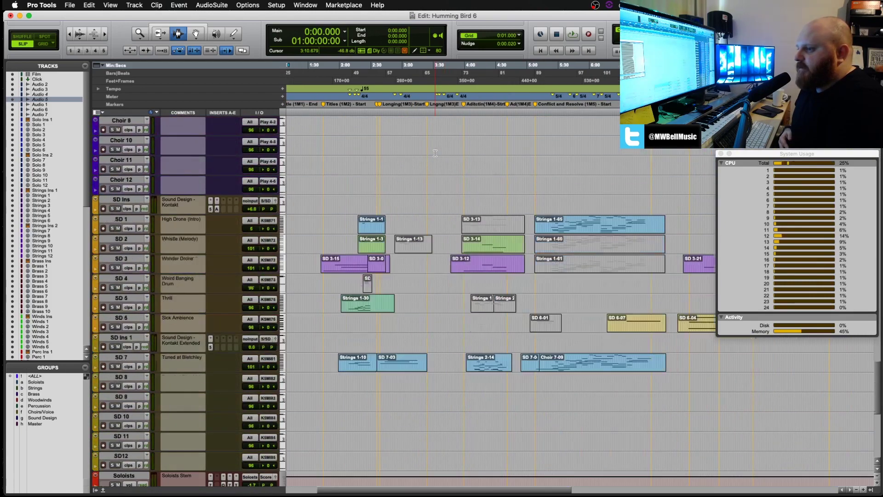
scroll(435, 153, "right", 10)
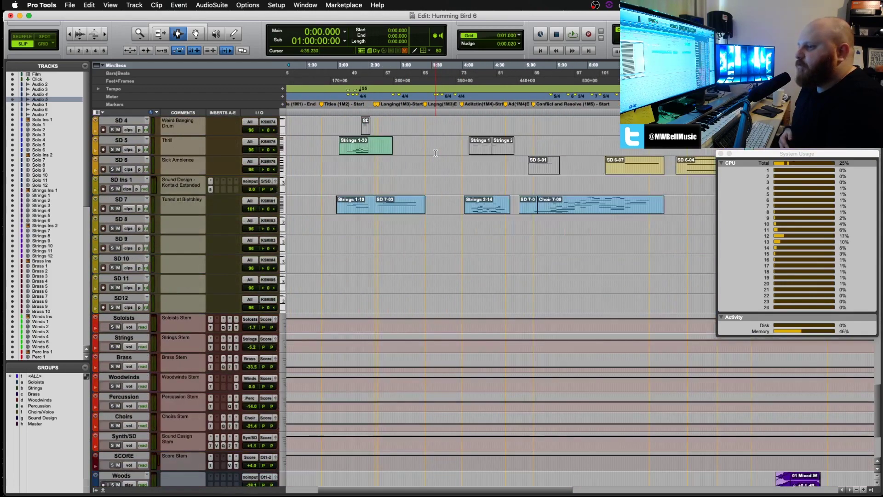
scroll(436, 153, "up", 5)
scroll(438, 152, "up", 20)
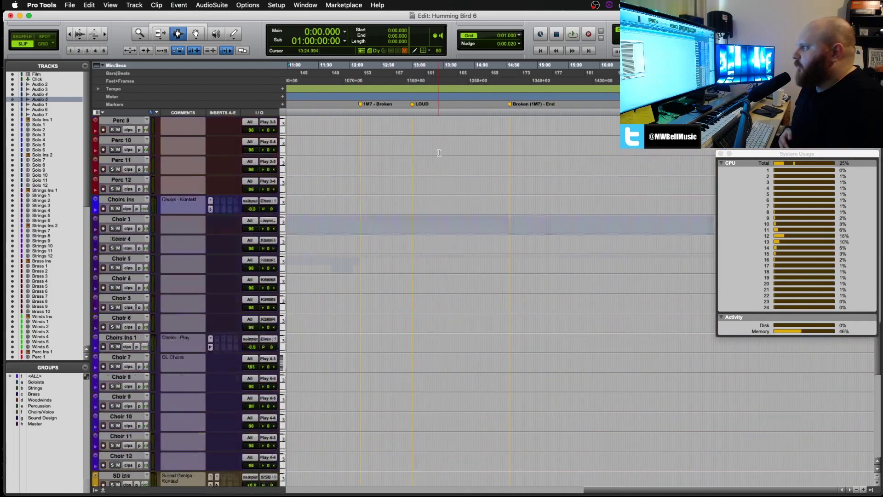
scroll(441, 155, "left", 12)
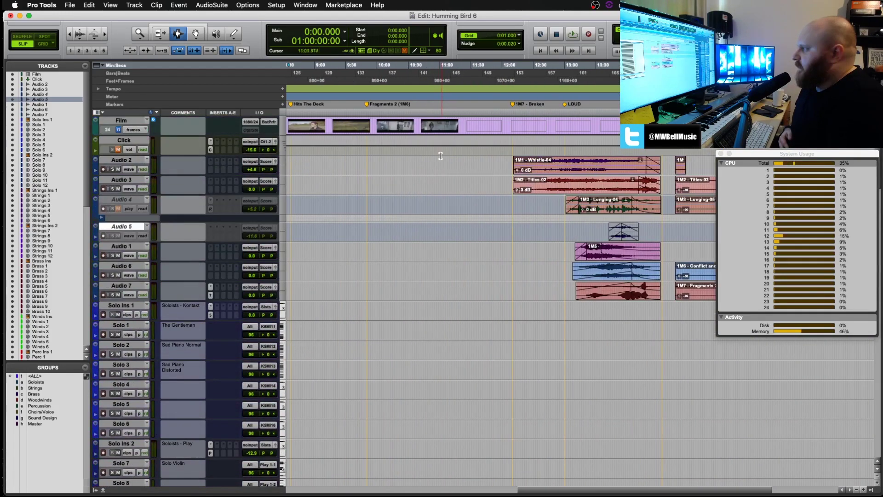
scroll(208, 235, "down", 5)
scroll(207, 235, "down", 20)
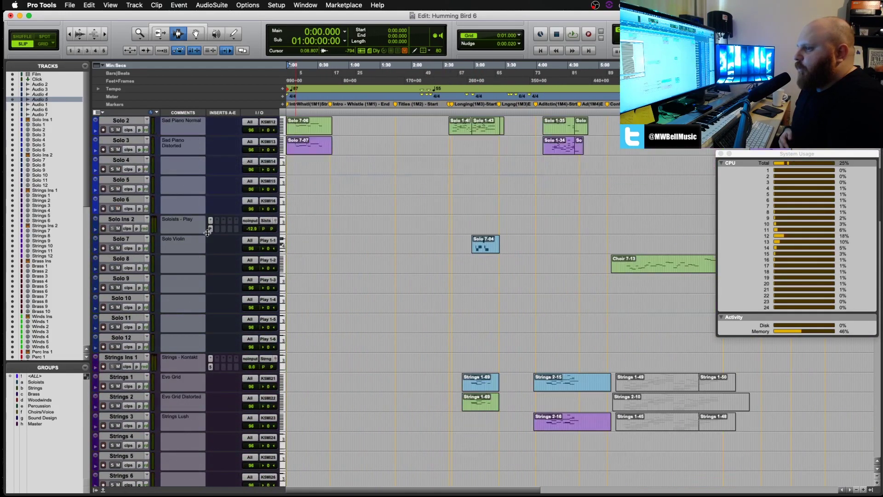
scroll(207, 232, "down", 6)
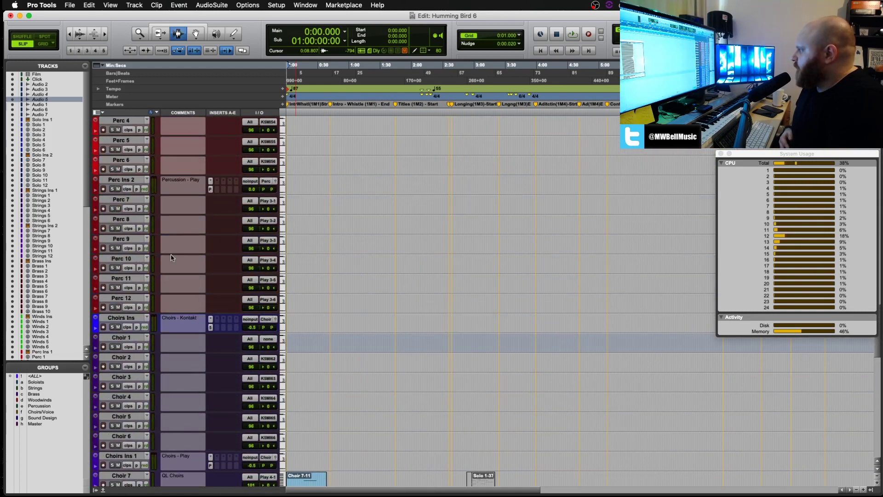
scroll(177, 255, "down", 8)
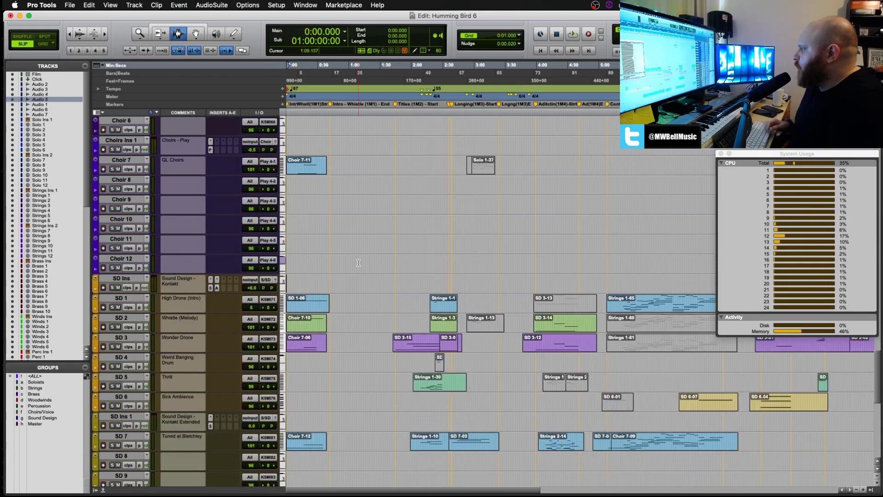
scroll(258, 253, "up", 2)
scroll(191, 242, "up", 8)
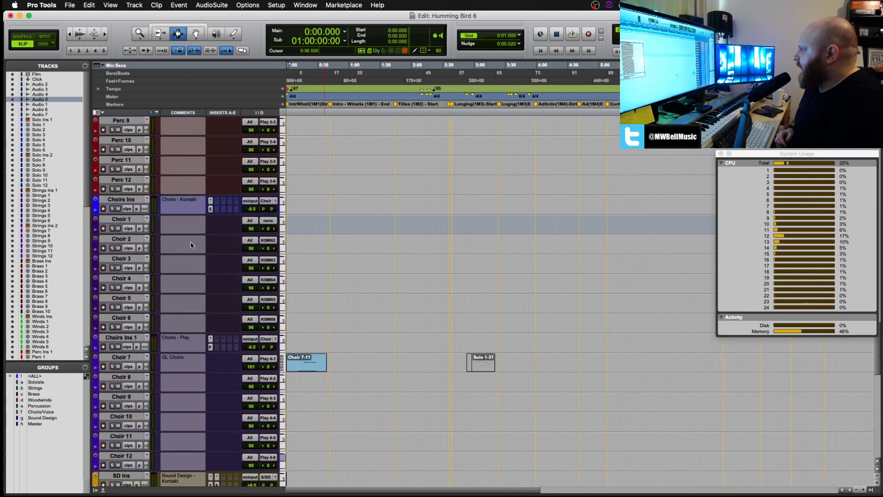
scroll(192, 242, "up", 10)
- Show the Mix window and examine the channel strips, inserts and sends from the audio tracks through to the MASTER fader
key("super+equal")
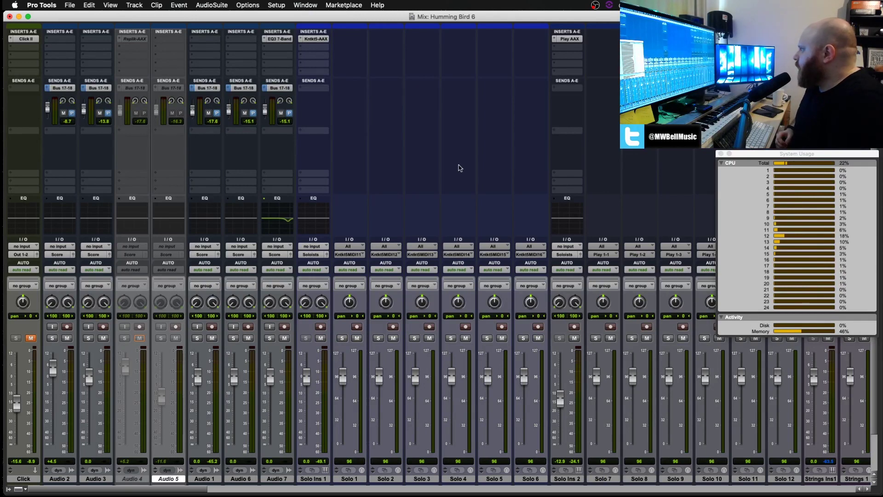
scroll(473, 160, "right", 3)
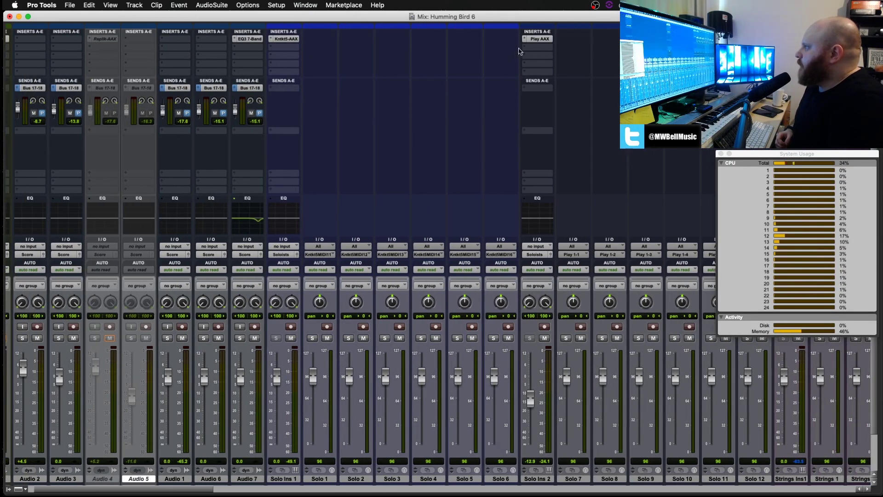
scroll(350, 42, "right", 2)
scroll(494, 44, "right", 10)
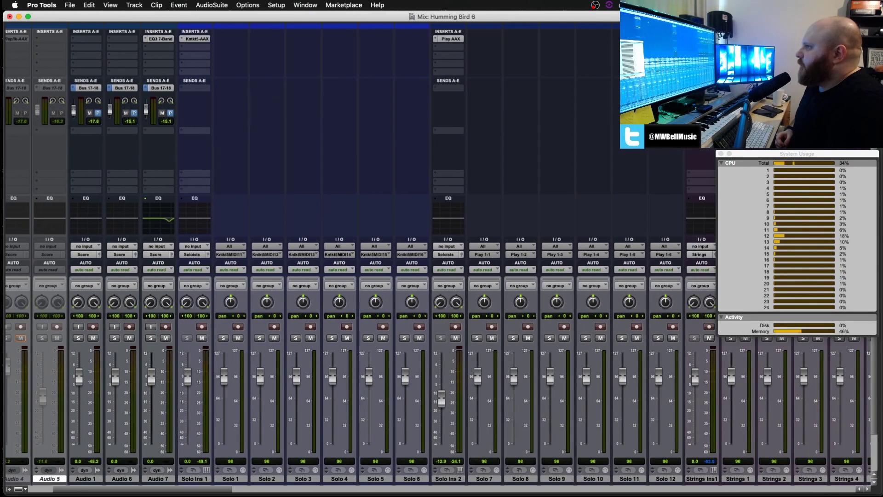
scroll(313, 249, "right", 12)
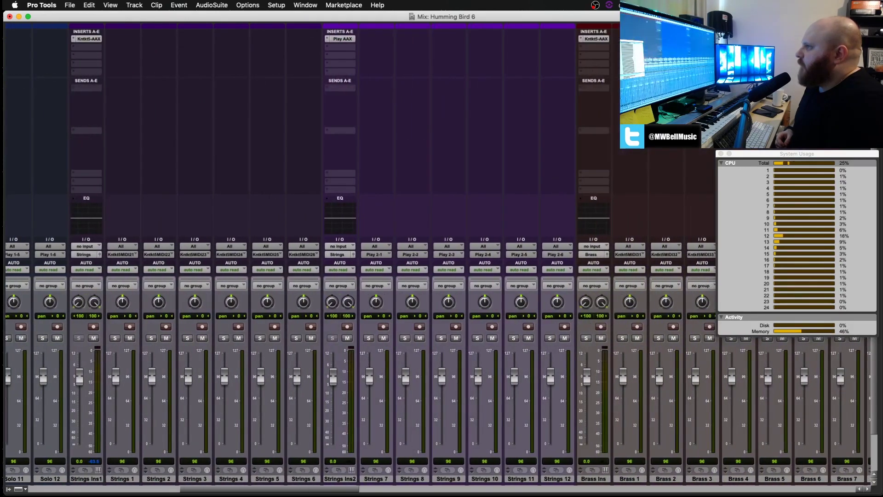
scroll(438, 258, "right", 12)
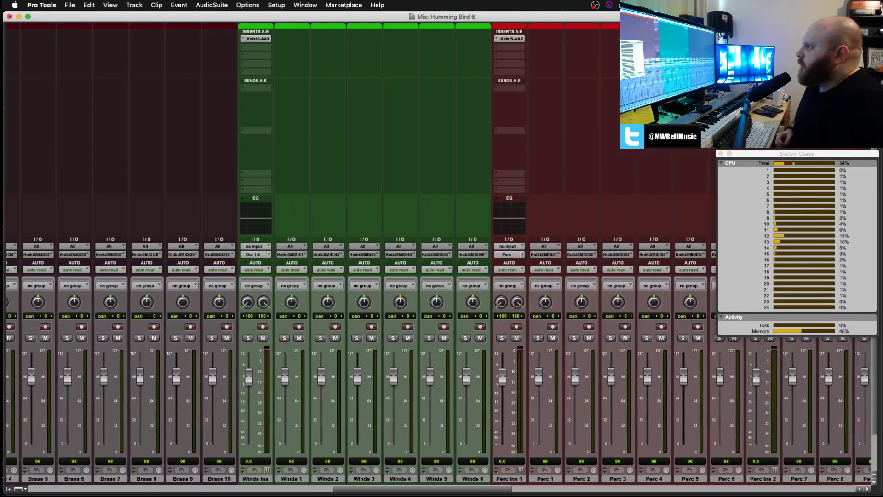
scroll(438, 257, "right", 10)
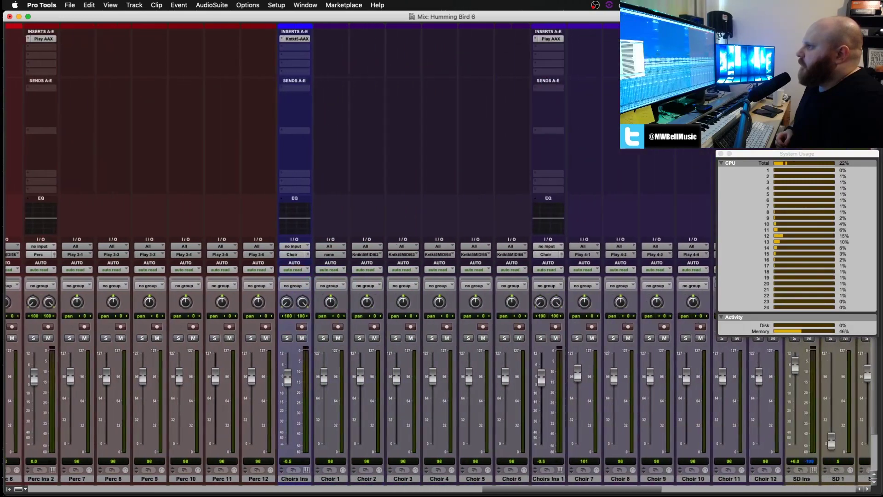
scroll(438, 257, "right", 5)
scroll(495, 99, "right", 10)
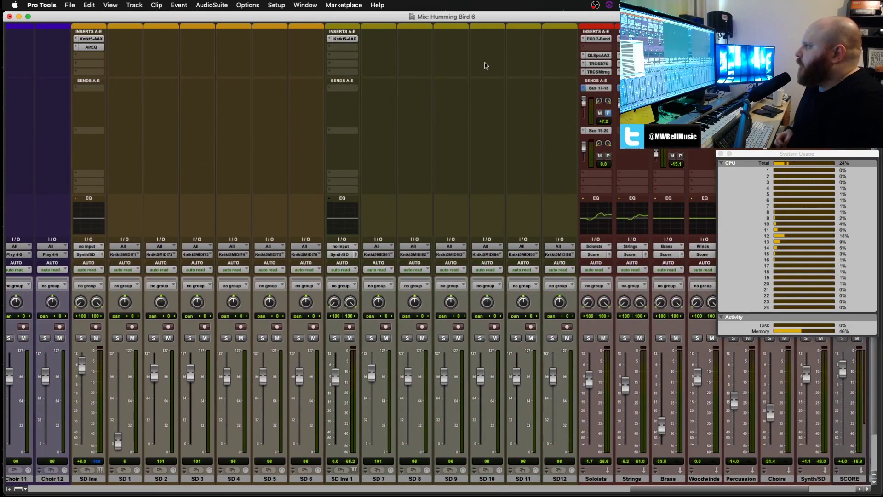
scroll(470, 96, "right", 3)
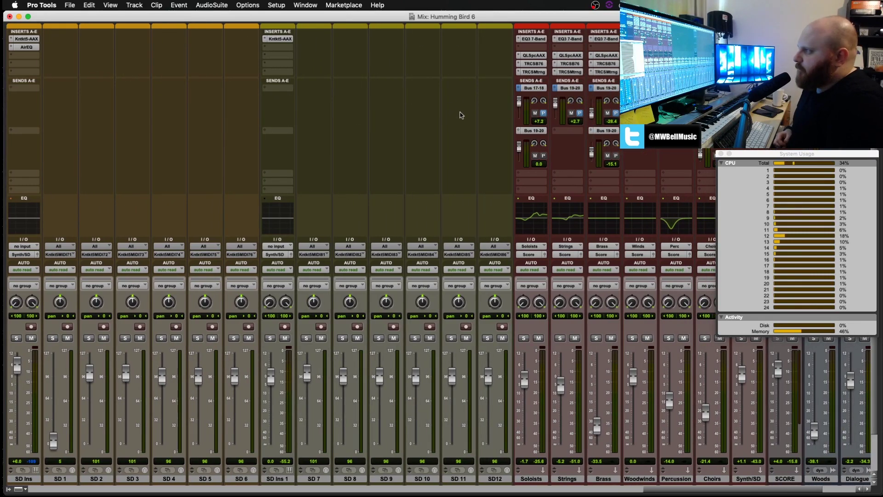
scroll(460, 116, "right", 1)
scroll(461, 115, "right", 3)
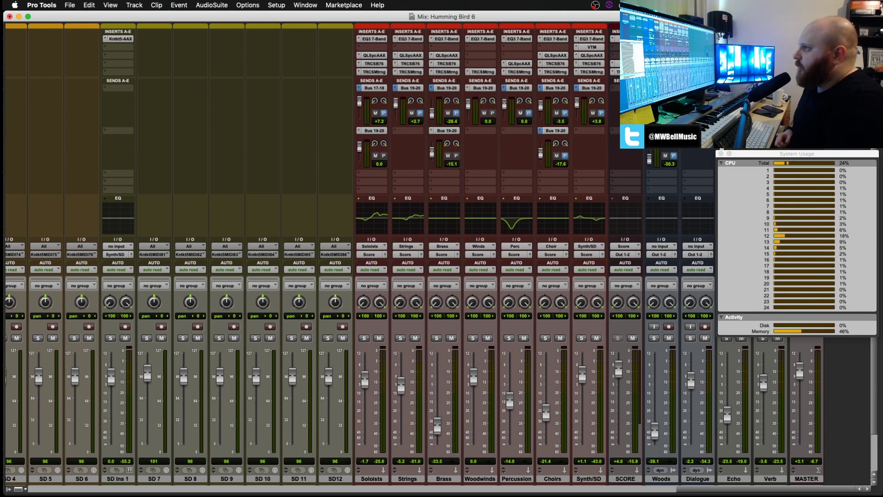
- Inspect the Lustrous Plates reverb on the Verb track and the T-RackS Black 76 limiter on the Brass stem
left_click(773, 40)
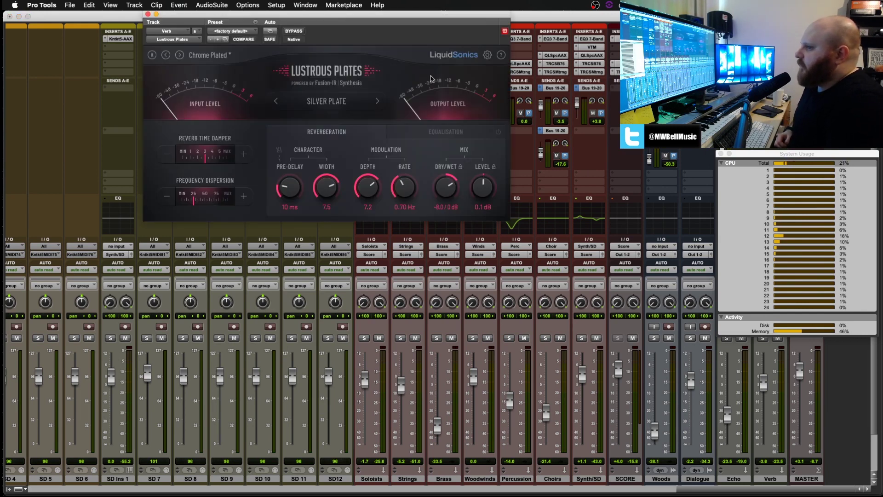
left_click(148, 14)
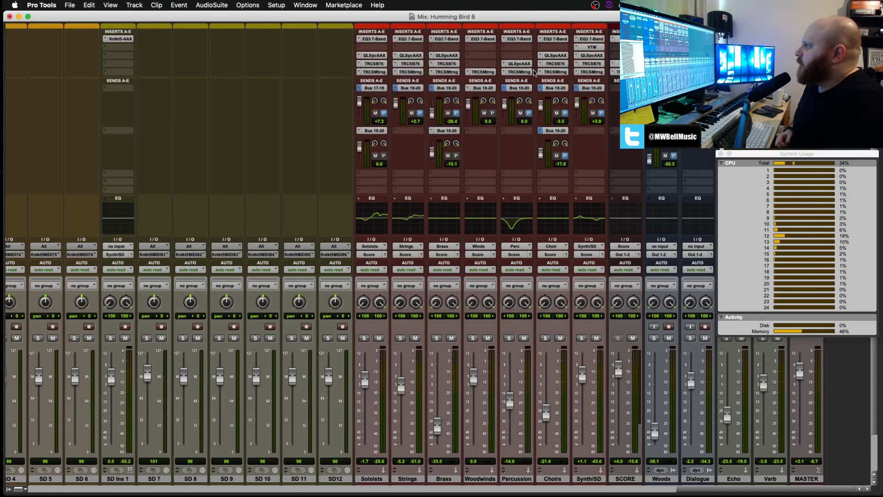
left_click(450, 65)
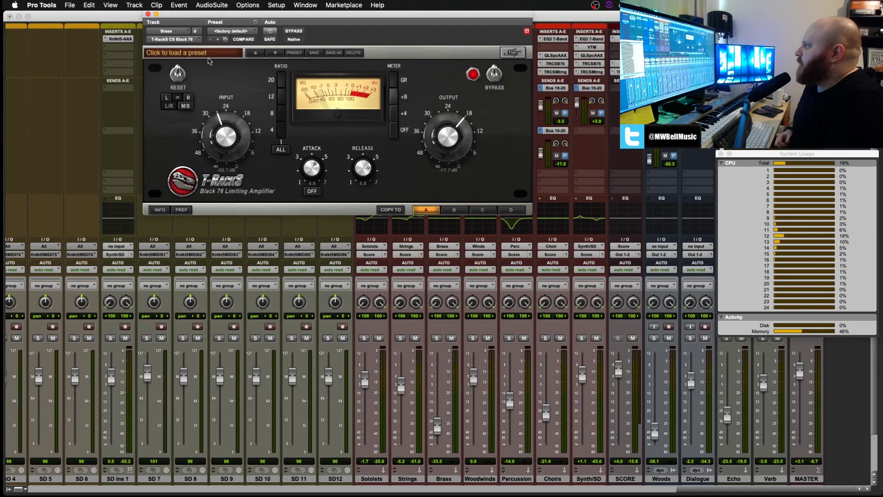
left_click(147, 14)
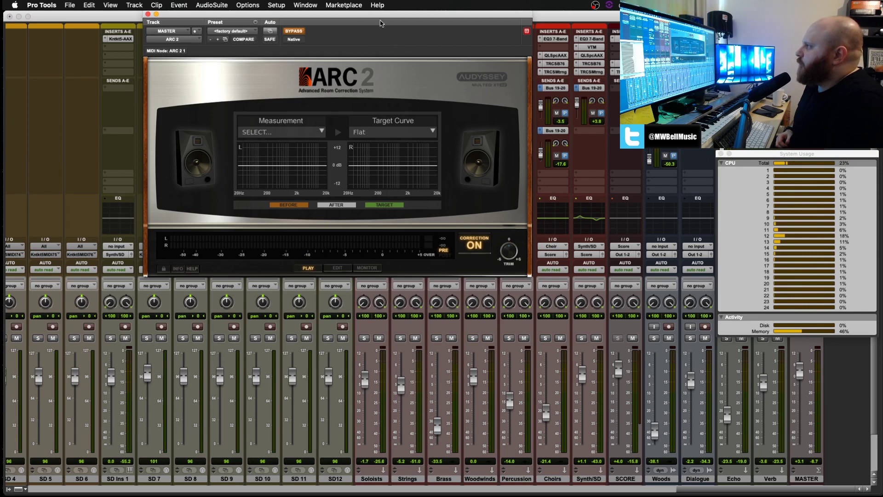
- Inspect the ARC 2 room correction on the MASTER track and an insert plug-in on the SCORE stem, closing both windows
left_click_drag(381, 23, 365, 62)
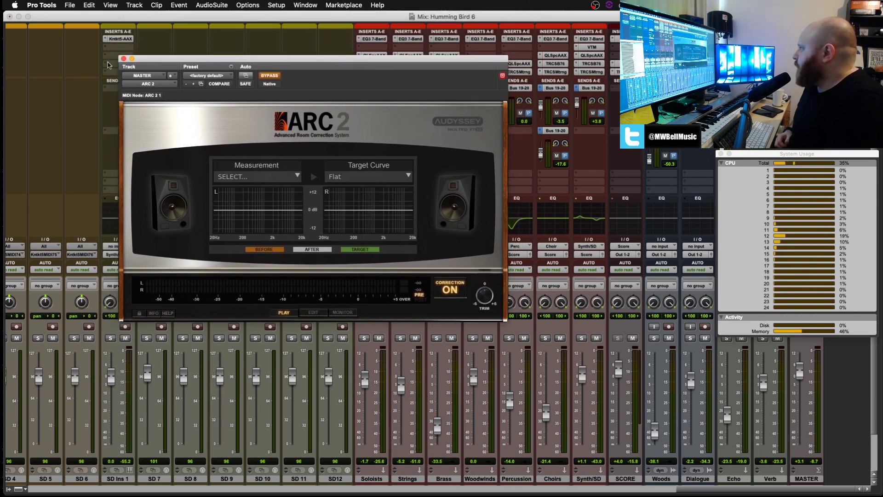
left_click(123, 58)
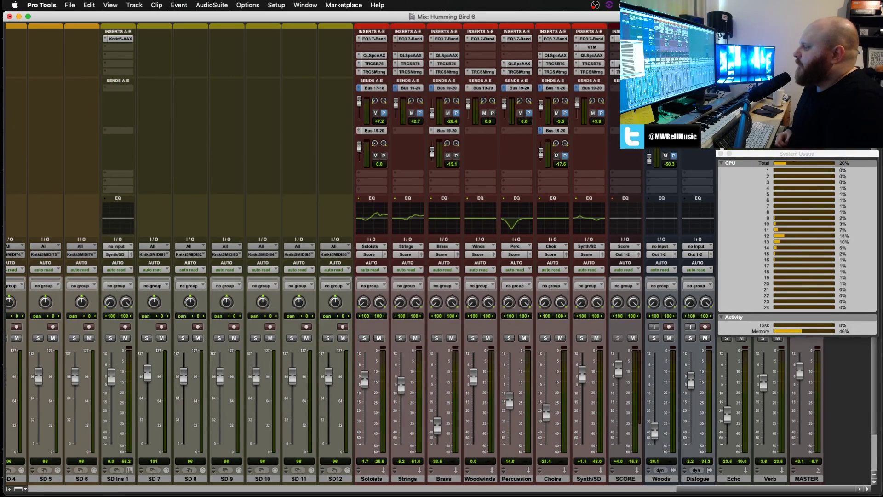
left_click(626, 64)
left_click_drag(488, 62, 440, 52)
left_click(72, 47)
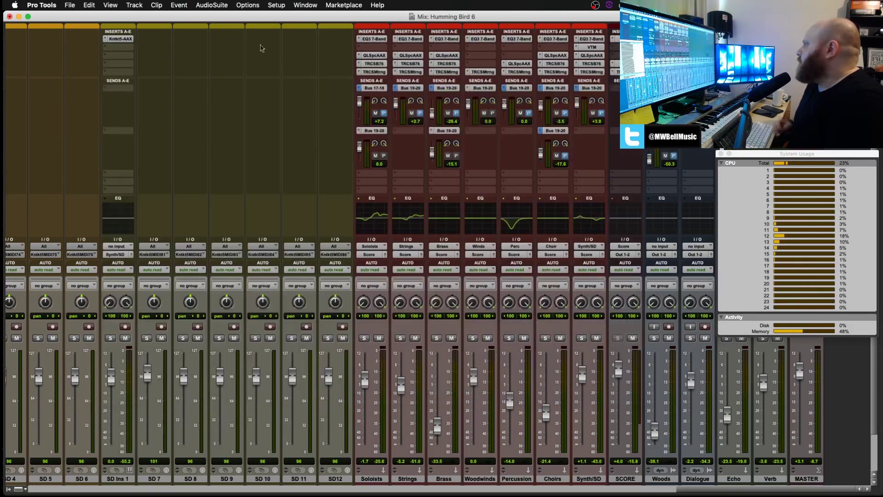
- Return to the Edit window and examine the instrument tracks from the soloists down to the sound design tracks and stems
key("super+equal")
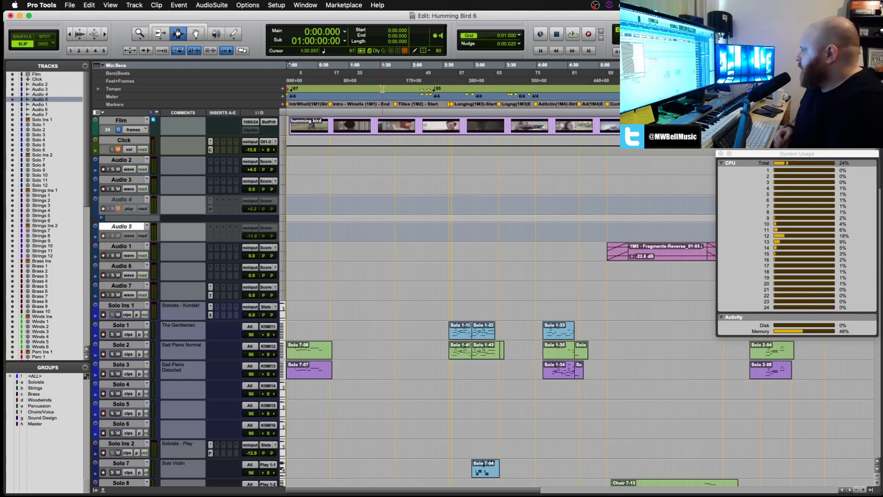
scroll(211, 275, "down", 3)
scroll(210, 274, "down", 7)
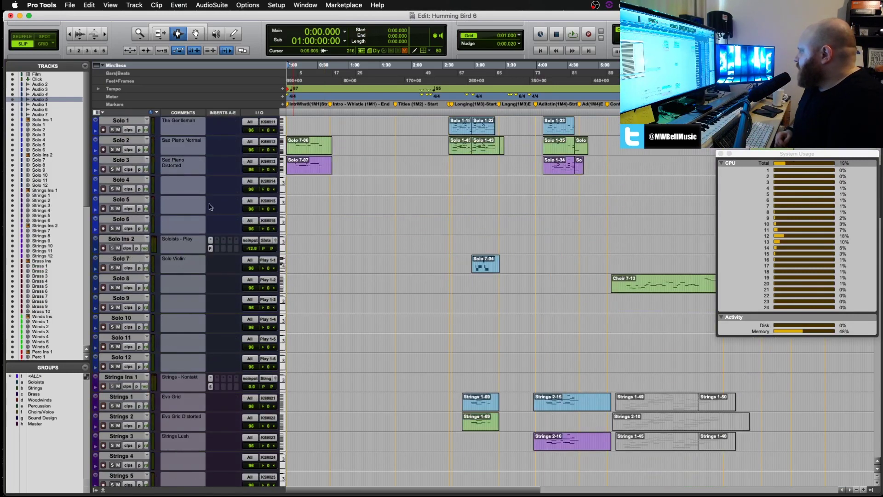
scroll(181, 263, "down", 9)
scroll(182, 269, "down", 20)
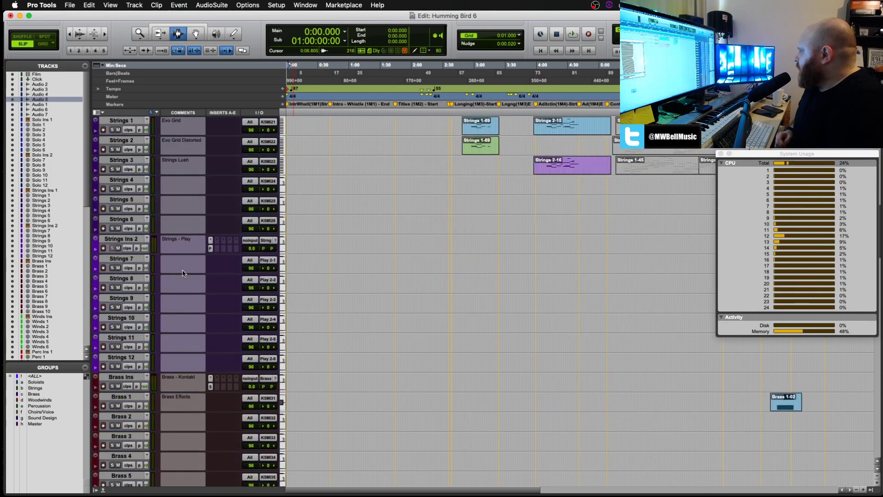
scroll(182, 270, "down", 20)
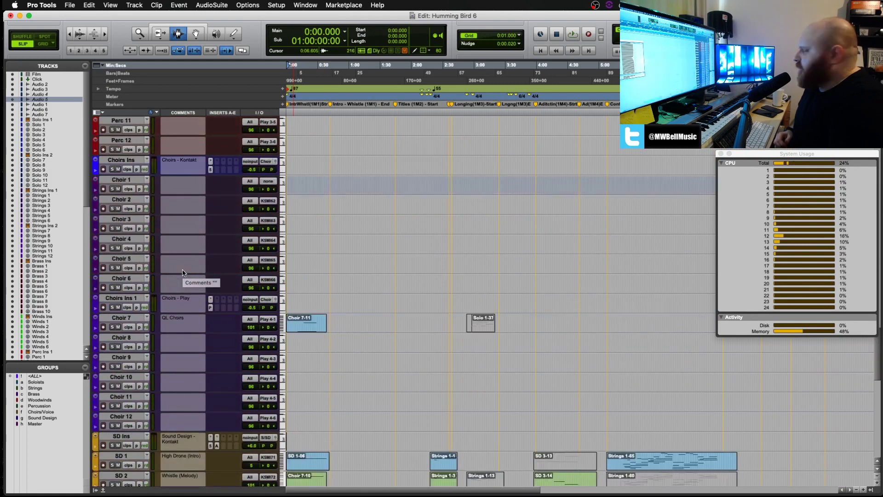
scroll(184, 271, "down", 5)
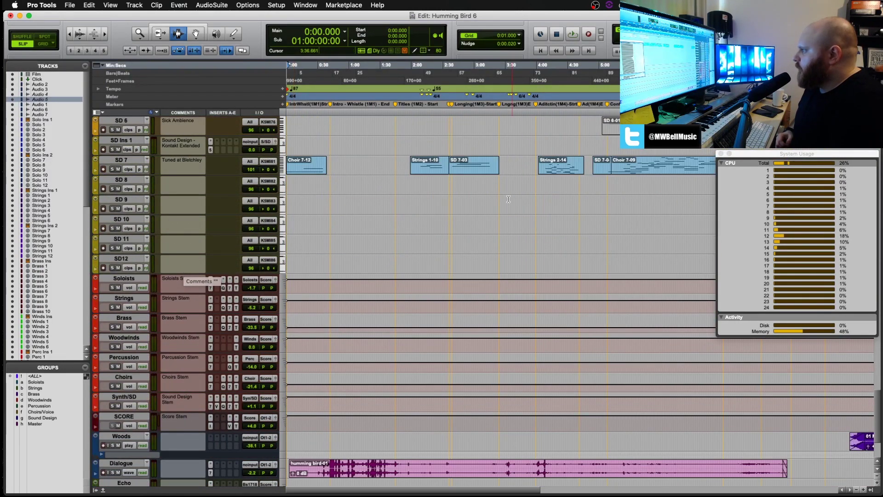
scroll(184, 272, "up", 5)
- Reposition the System Usage window over the middle of the Edit window
left_click_drag(806, 157, 434, 145)
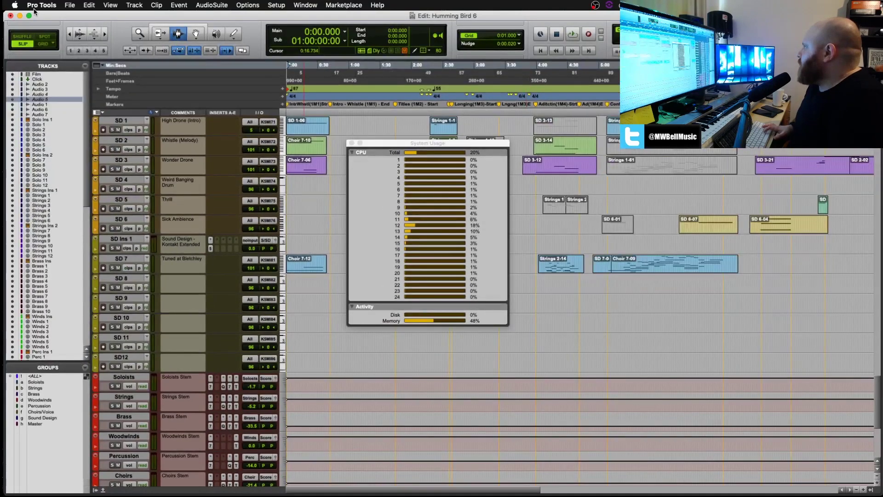
- Check the computer's processor, memory and graphics specifications in the About This Mac overview
left_click(14, 5)
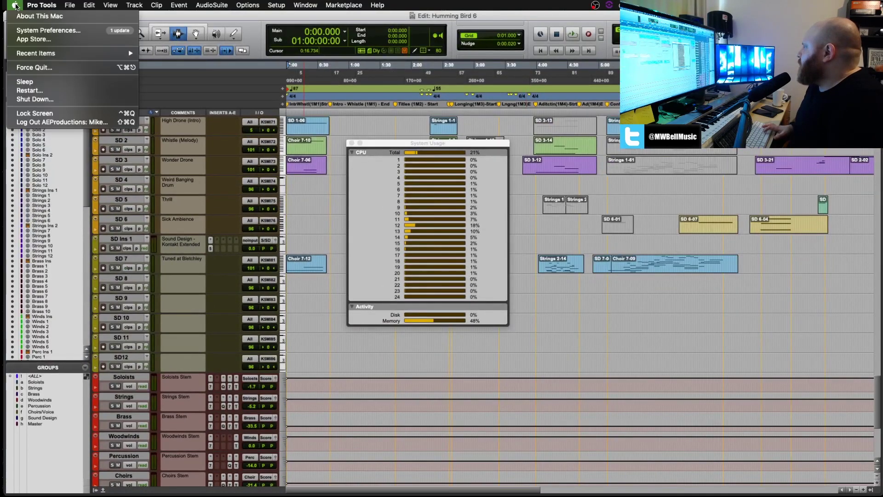
left_click(161, 65)
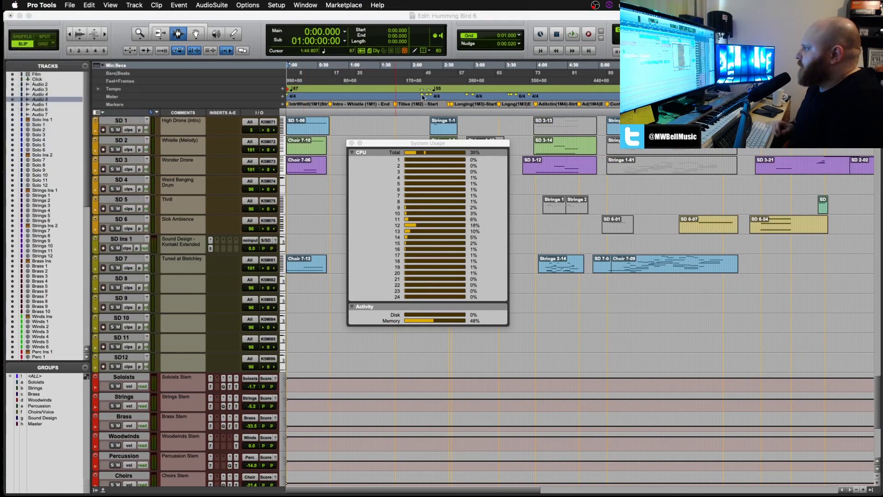
left_click_drag(543, 120, 525, 142)
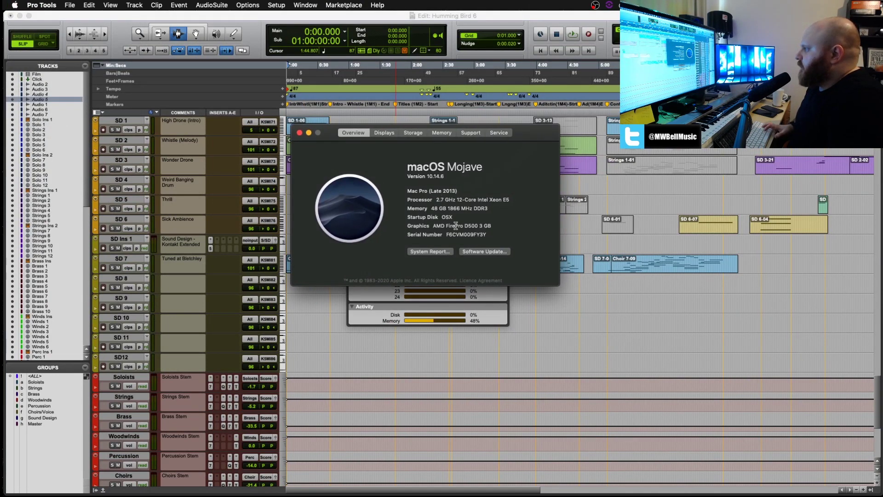
- Move the System Usage window aside and reopen About This Mac beside it to compare hardware with CPU load
left_click(464, 313)
left_click_drag(464, 140, 315, 166)
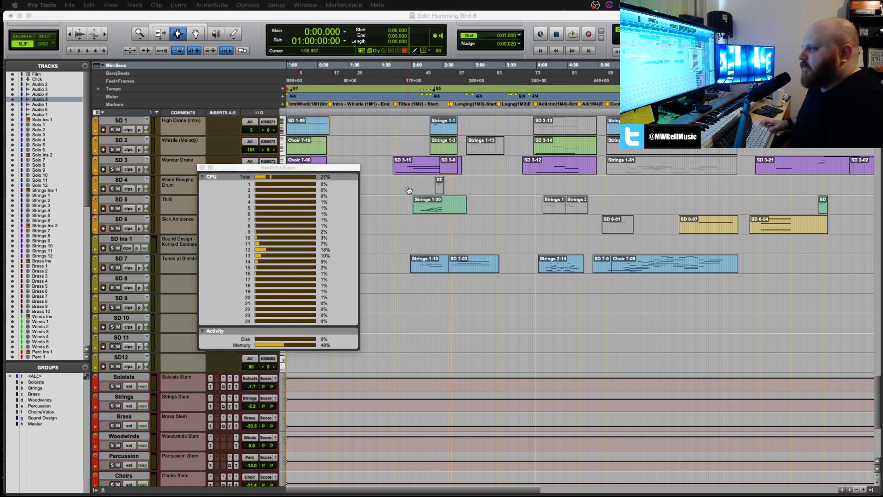
left_click(15, 4)
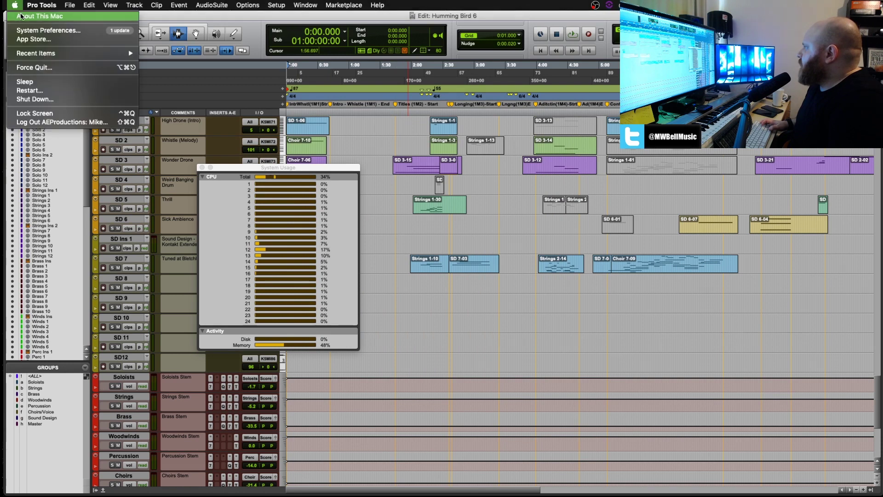
left_click(32, 15)
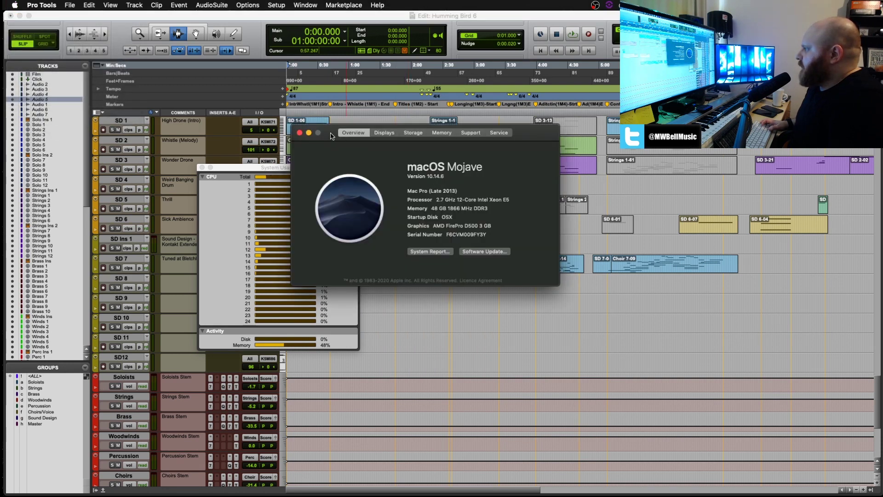
left_click_drag(331, 136, 425, 138)
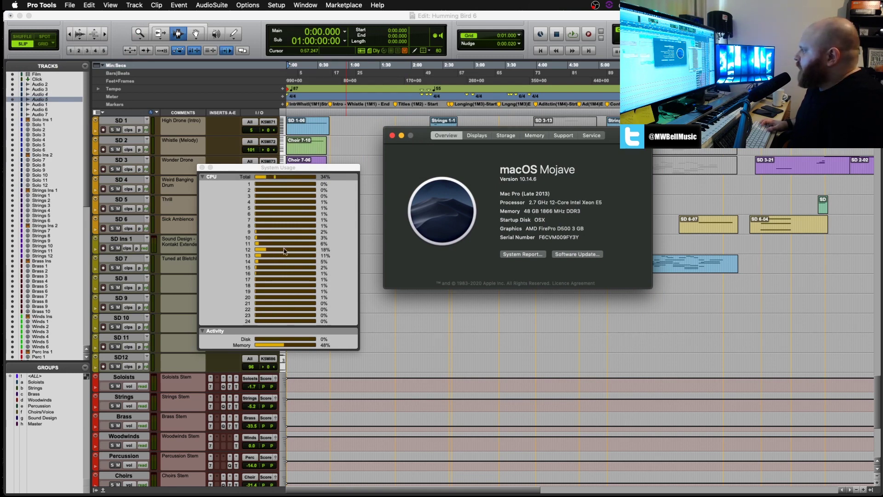
- Bring the System Usage window back to the front and close it
left_click_drag(312, 169, 338, 136)
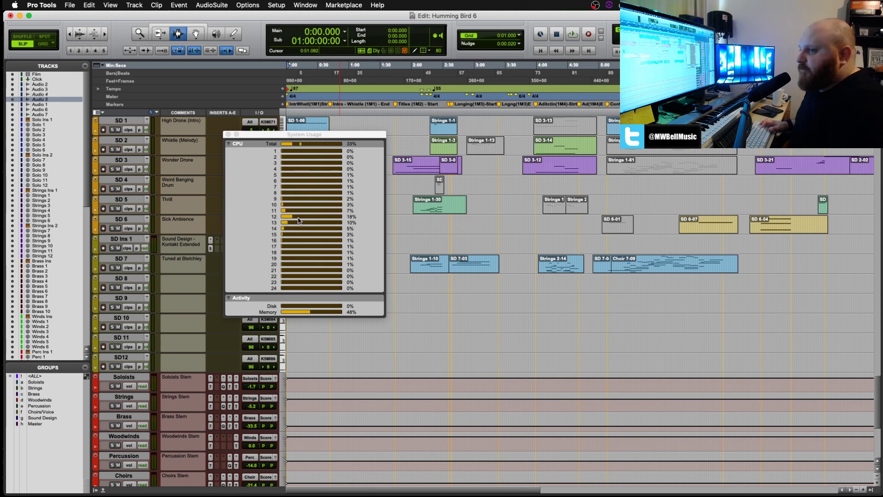
left_click(228, 134)
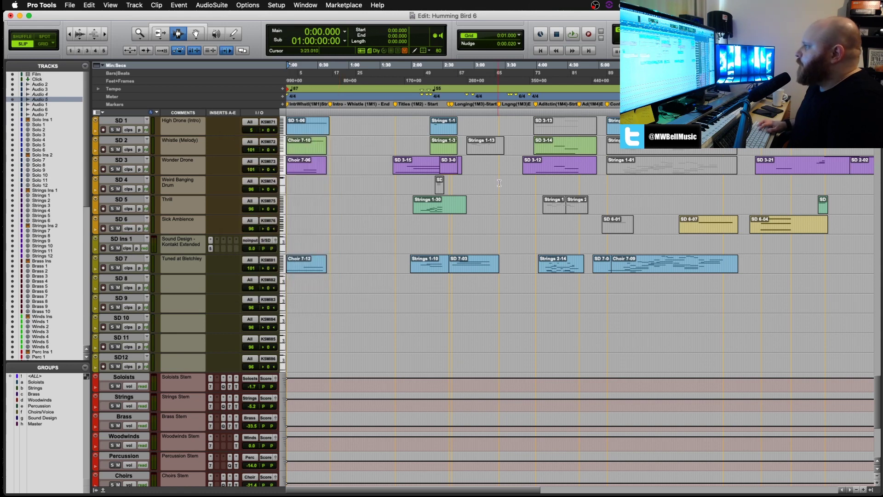
- Examine the sound design clips along the timeline and place the edit cursor on the SD 4 track at about 7:34
scroll(499, 183, "right", 3)
scroll(598, 181, "right", 4)
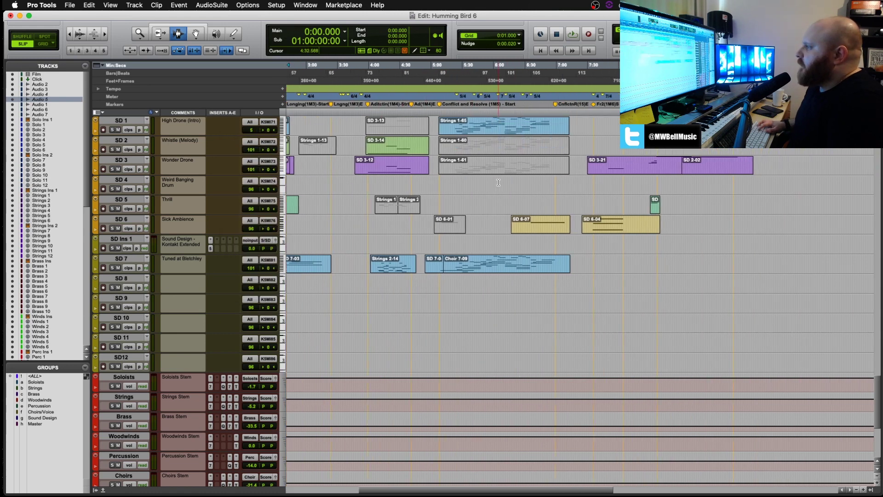
left_click(616, 186)
scroll(598, 193, "right", 1)
scroll(598, 193, "up", 1)
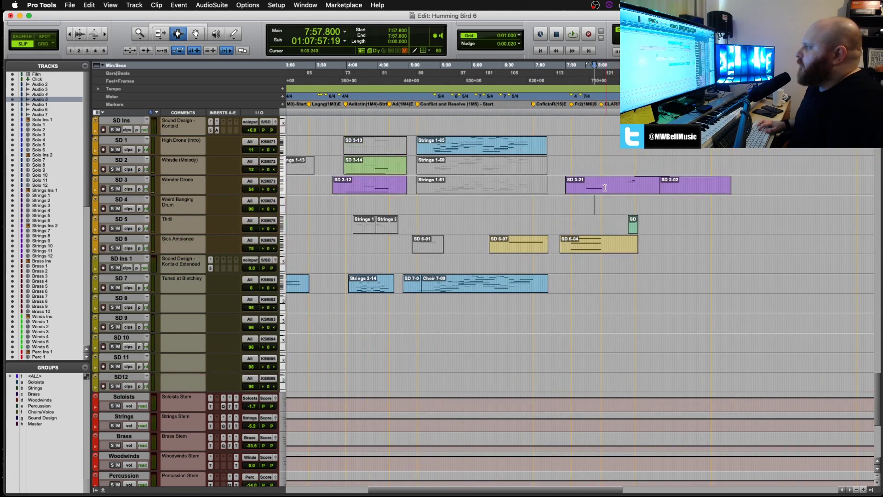
left_click(588, 205)
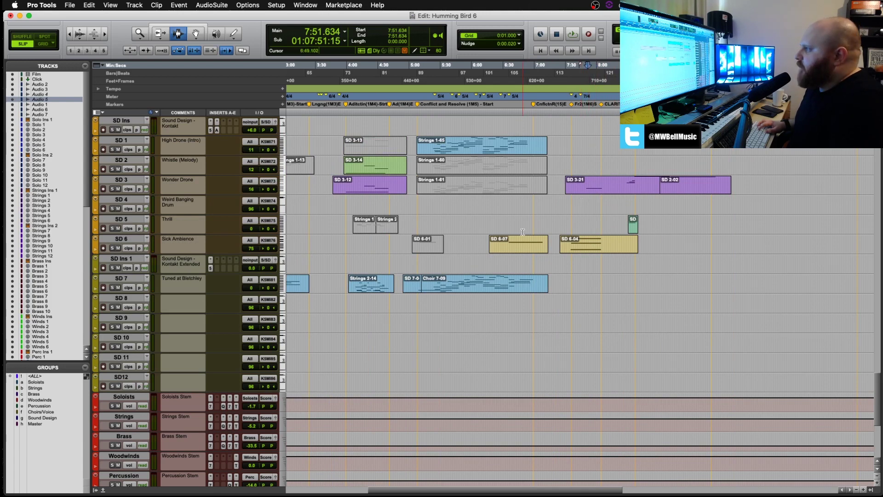
scroll(552, 242, "up", 2)
scroll(551, 243, "right", 1)
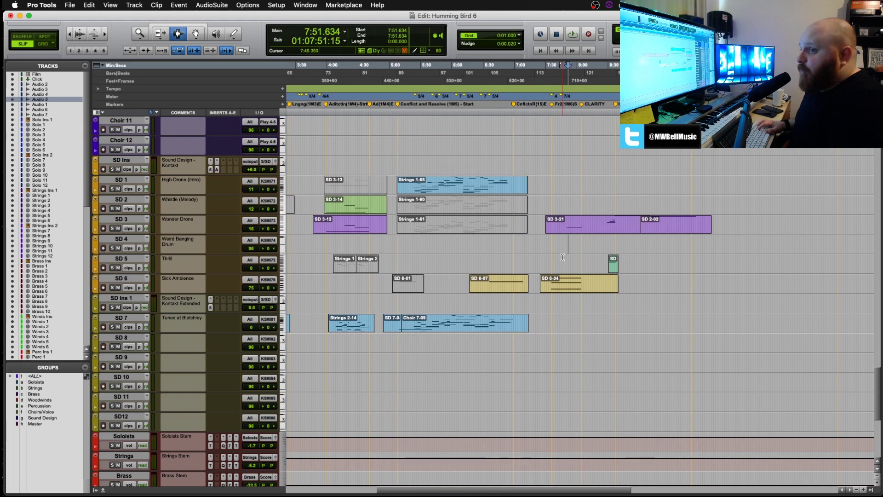
left_click(553, 247)
left_click(550, 245)
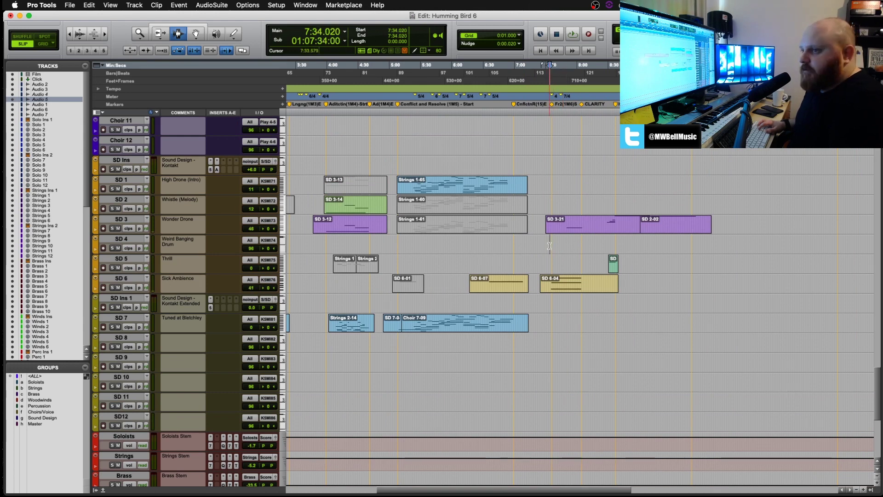
- Return to the start of the timeline and examine the film, audio and soloist tracks
scroll(543, 247, "left", 5)
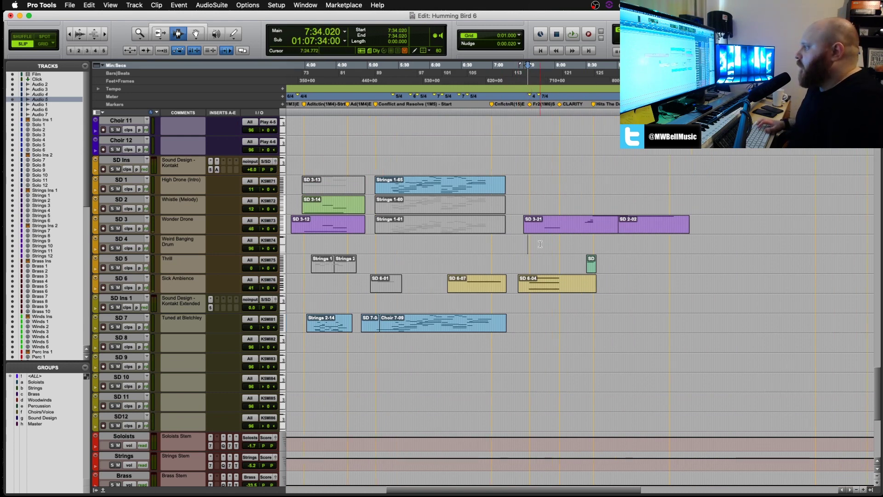
scroll(539, 244, "left", 3)
scroll(538, 245, "up", 15)
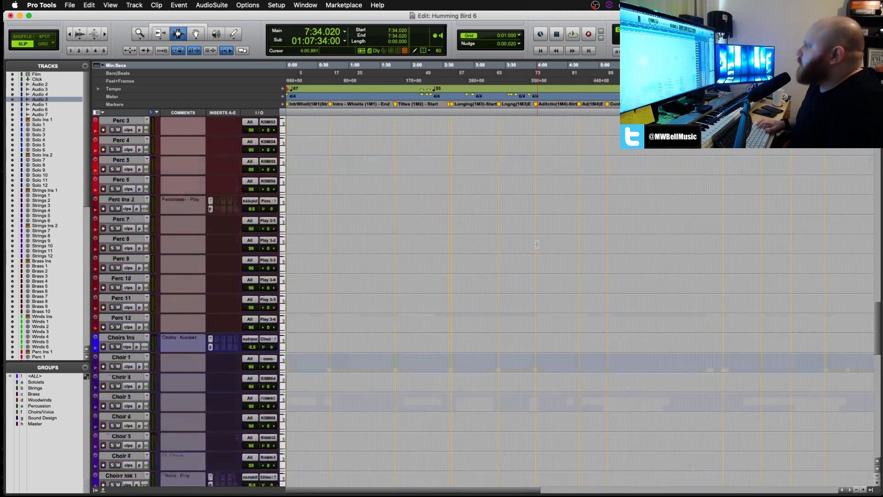
scroll(537, 245, "up", 10)
scroll(564, 251, "down", 8)
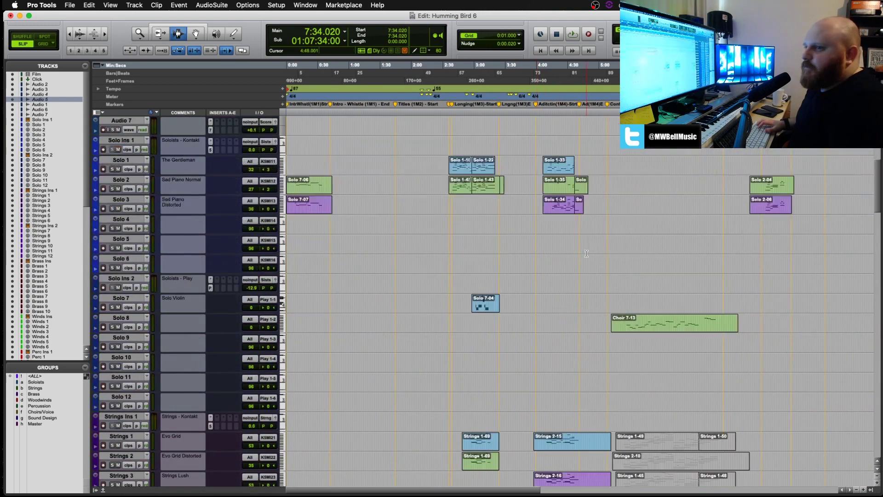
scroll(575, 252, "up", 8)
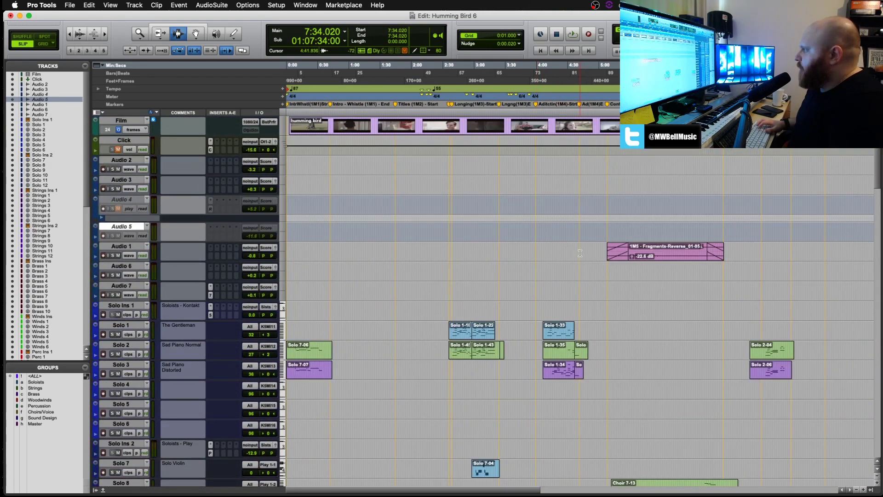
scroll(556, 291, "down", 2)
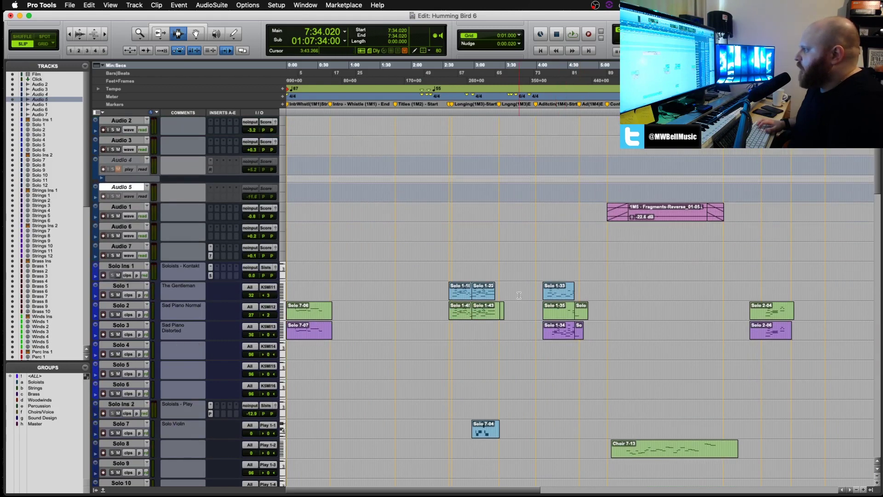
scroll(519, 294, "down", 3)
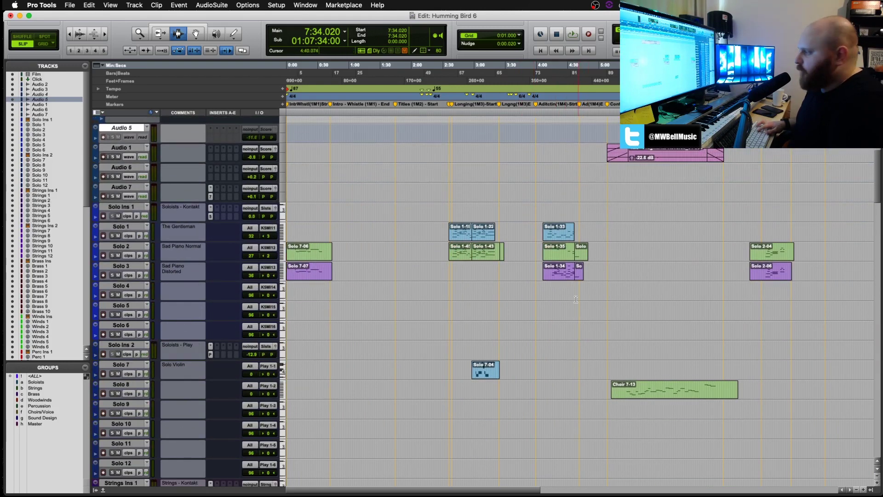
- Examine the clips on the Solo, Strings and Brass tracks through the middle of the timeline
scroll(576, 300, "right", 5)
scroll(575, 300, "left", 3)
scroll(568, 300, "down", 3)
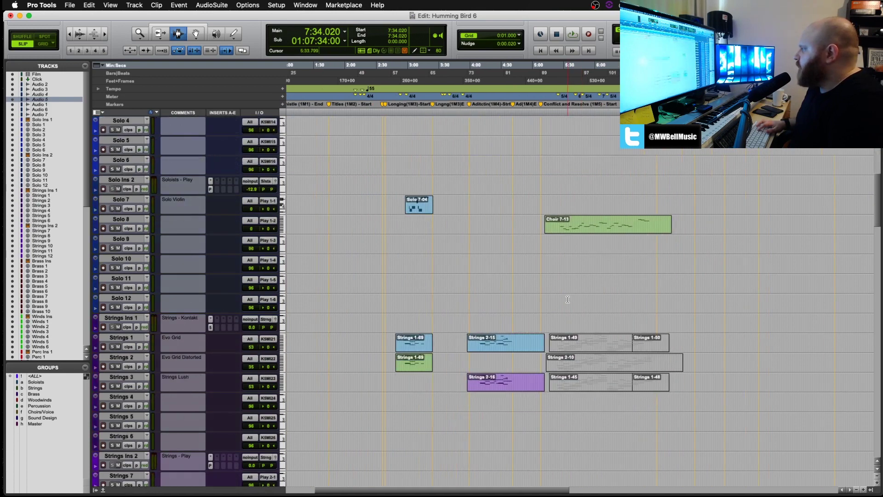
scroll(567, 299, "down", 5)
scroll(568, 300, "right", 2)
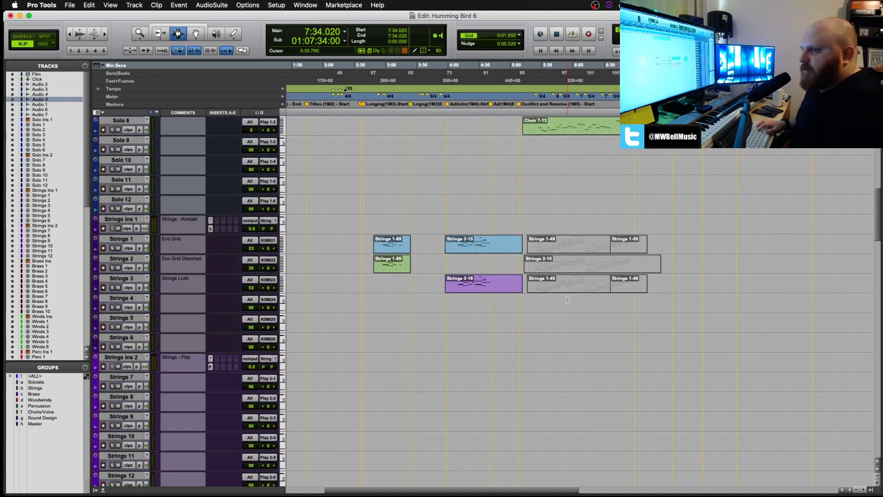
scroll(568, 300, "up", 3)
scroll(575, 301, "down", 10)
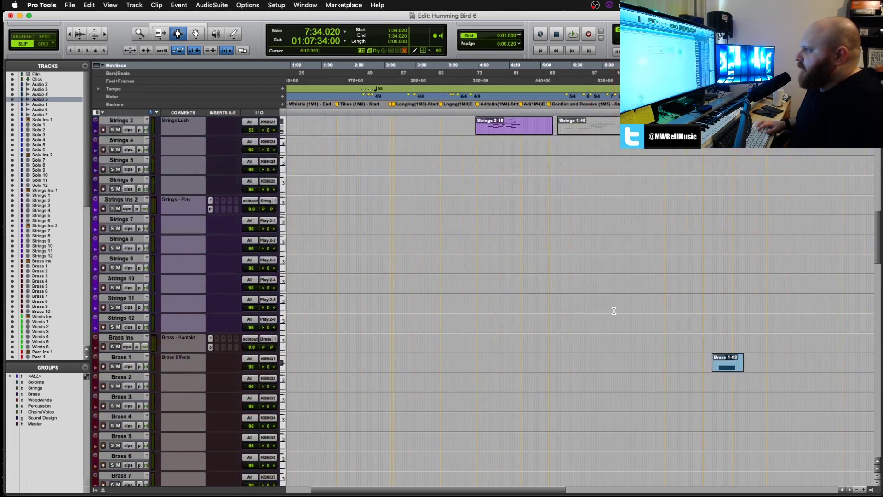
- Start playback from the 1M7 - Broken marker
scroll(598, 306, "right", 5)
scroll(614, 311, "right", 8)
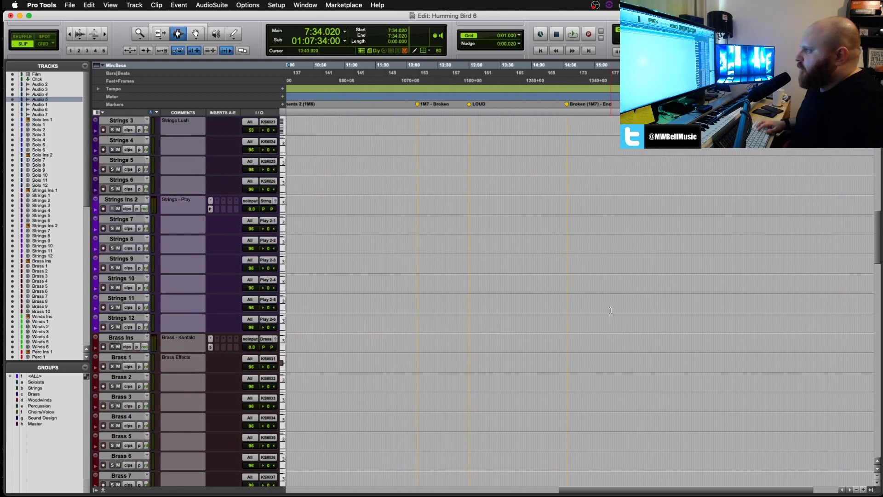
scroll(611, 311, "up", 1)
scroll(552, 260, "up", 1)
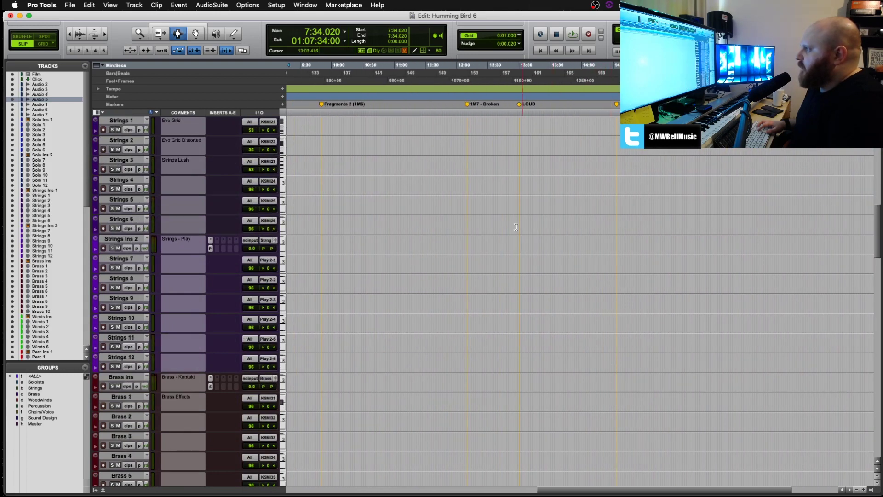
scroll(442, 269, "left", 3)
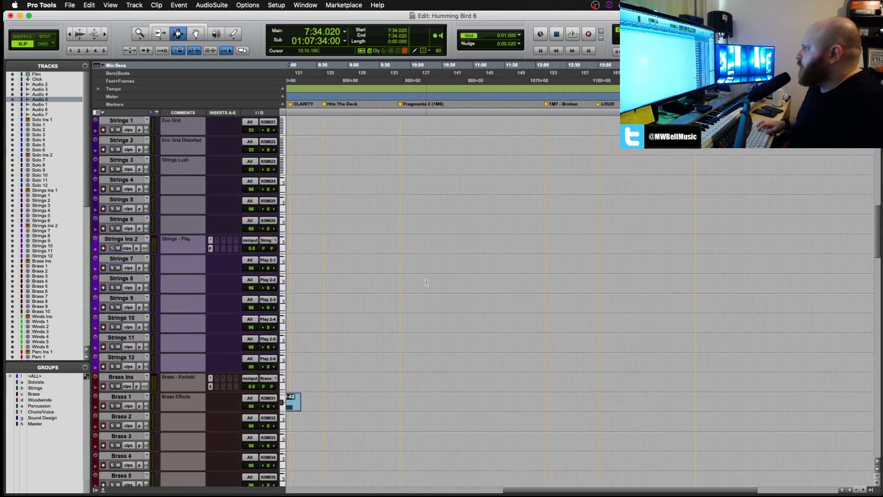
left_click(549, 105)
key("space")
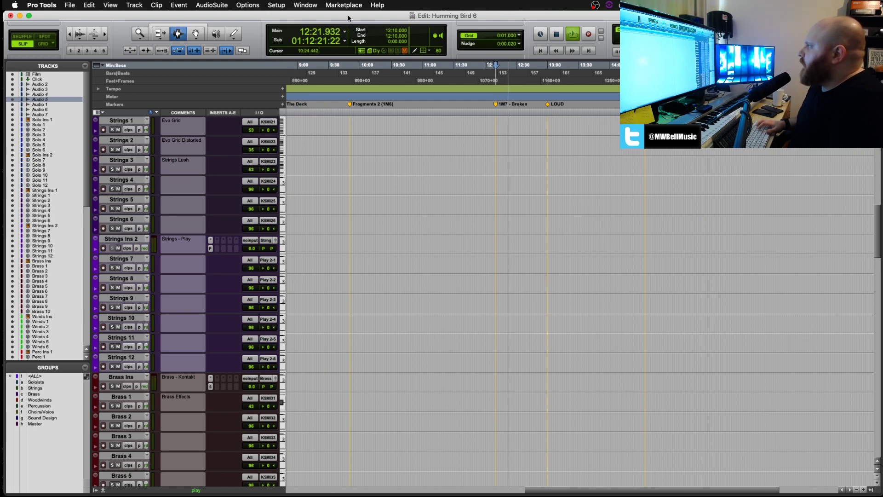
- Open the System Usage window during playback and place it over the middle of the Edit window
left_click(277, 6)
mouse_move(248, 5)
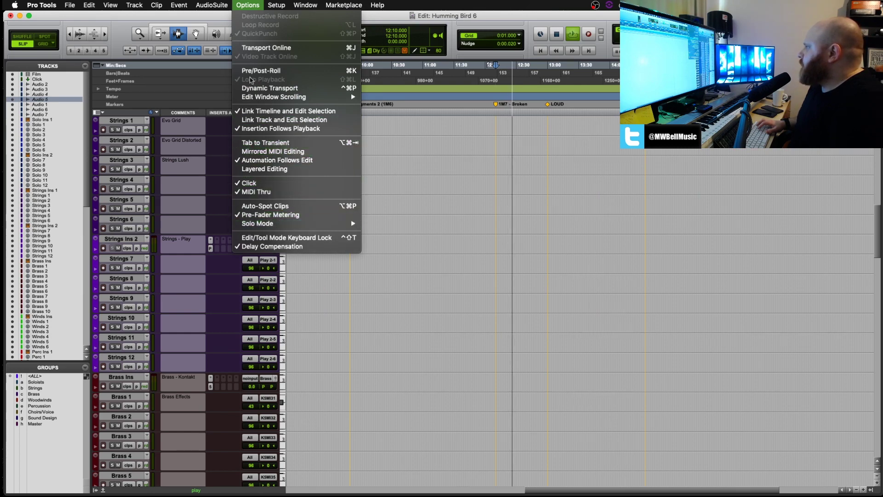
mouse_move(306, 5)
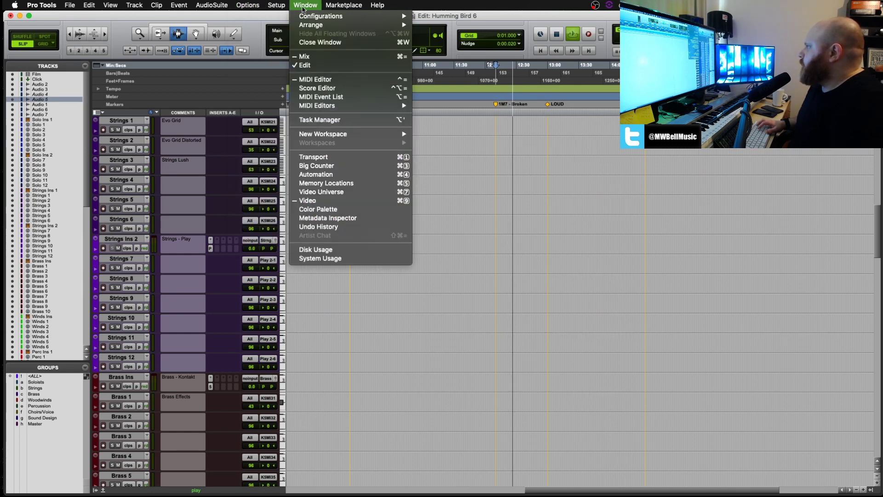
left_click(347, 259)
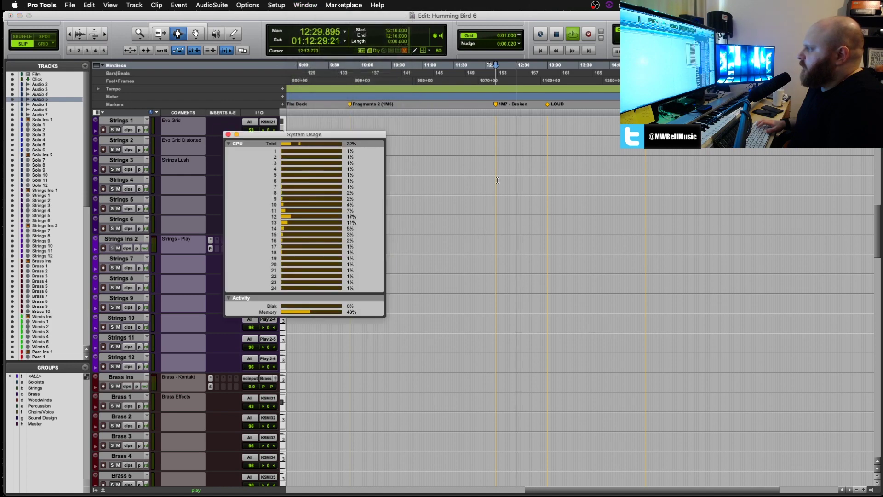
left_click_drag(331, 135, 457, 161)
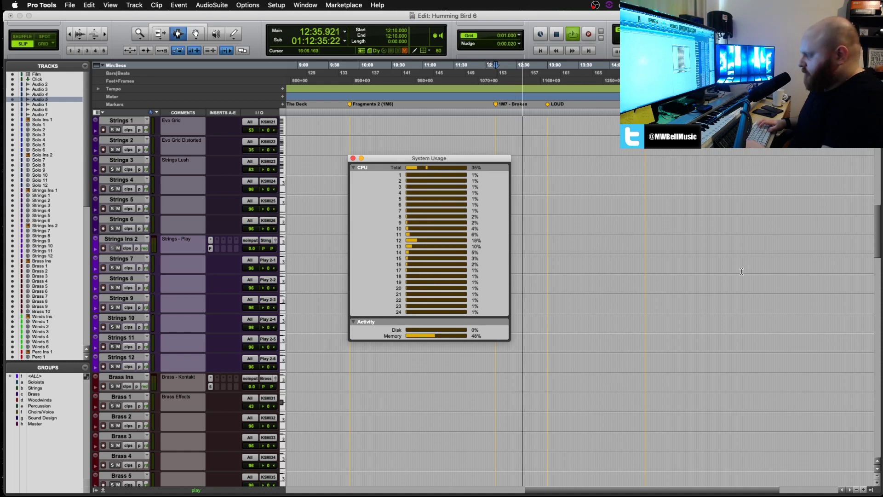
- Mute the Dialogue track in the Mix window and return to the Edit window
key("super+equal")
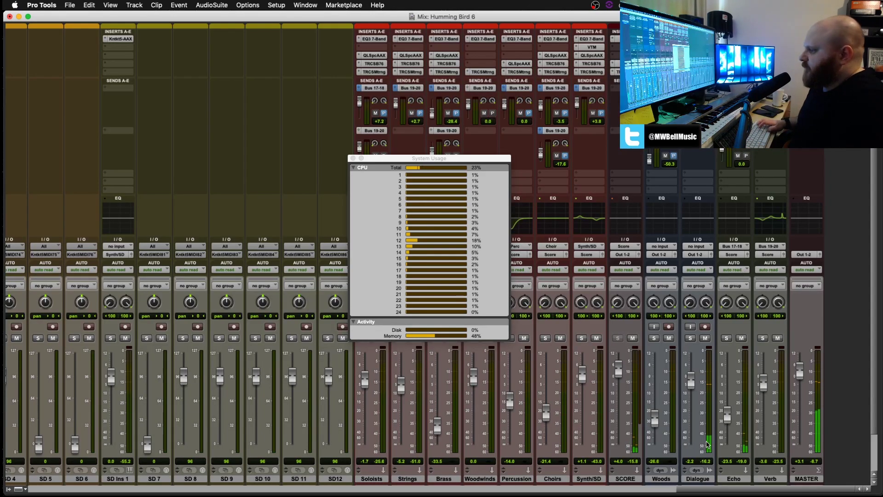
left_click(705, 339)
key("super+equal")
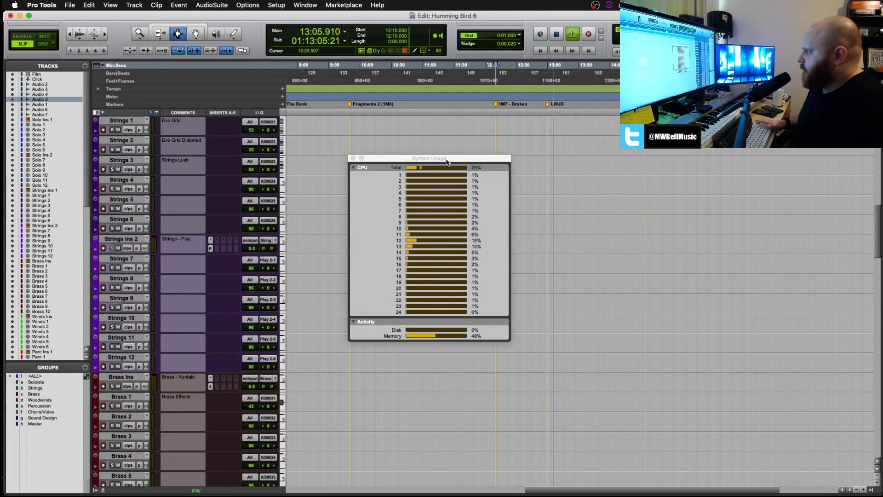
- Show the Mix window with the System Usage window moved clear of the stem channels, and switch to Finder
left_click_drag(447, 162, 293, 58)
key("super+equal")
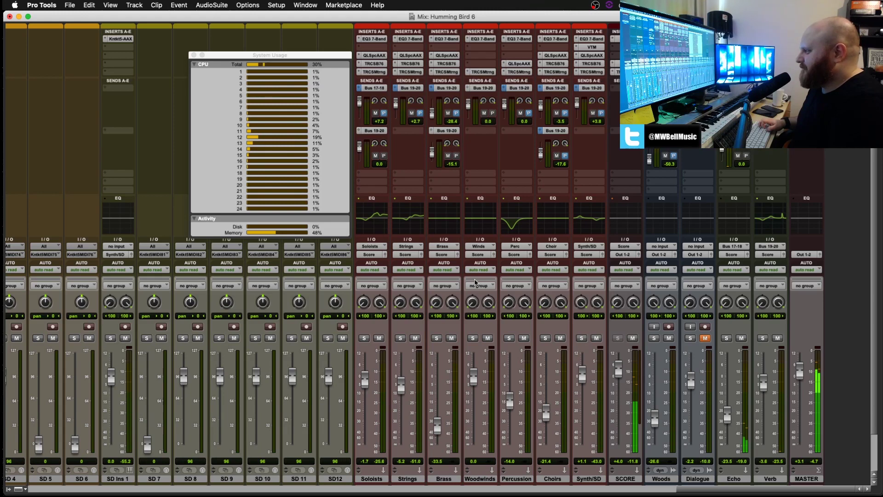
key("super+Tab")
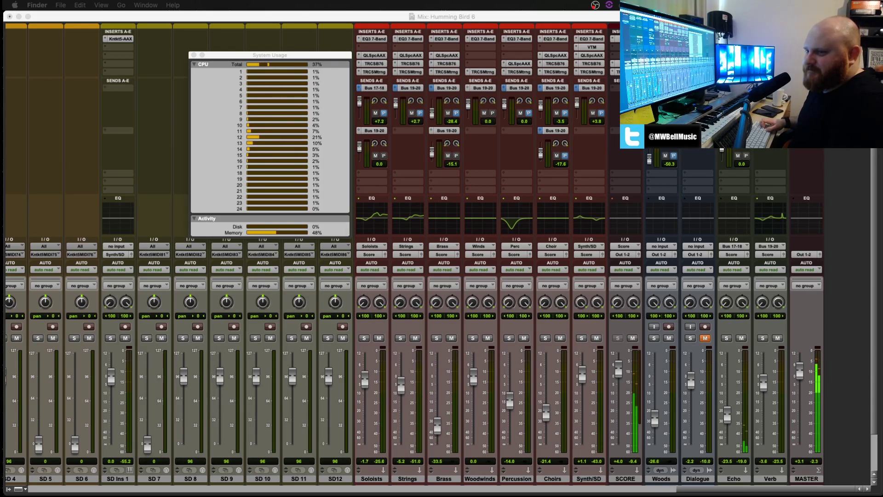
- Switch back to Pro Tools, bring up the Edit window in place of the Mix window, and stop playback
left_click(834, 243)
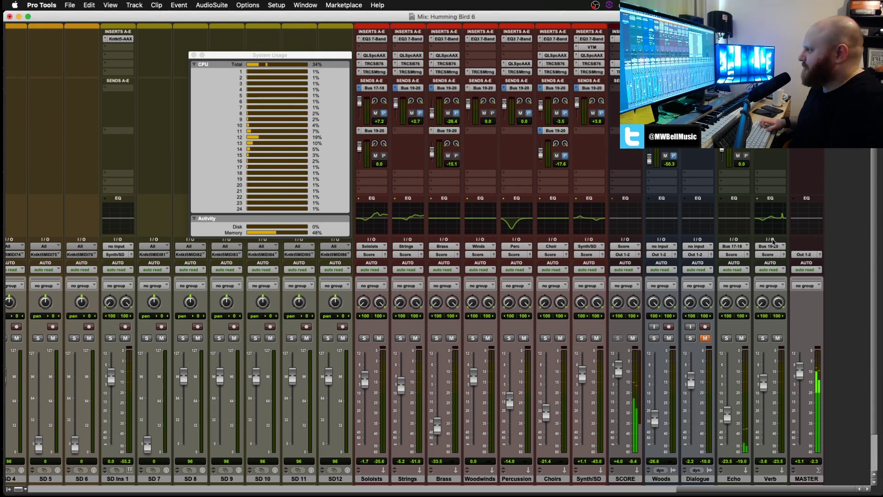
key("super+equal")
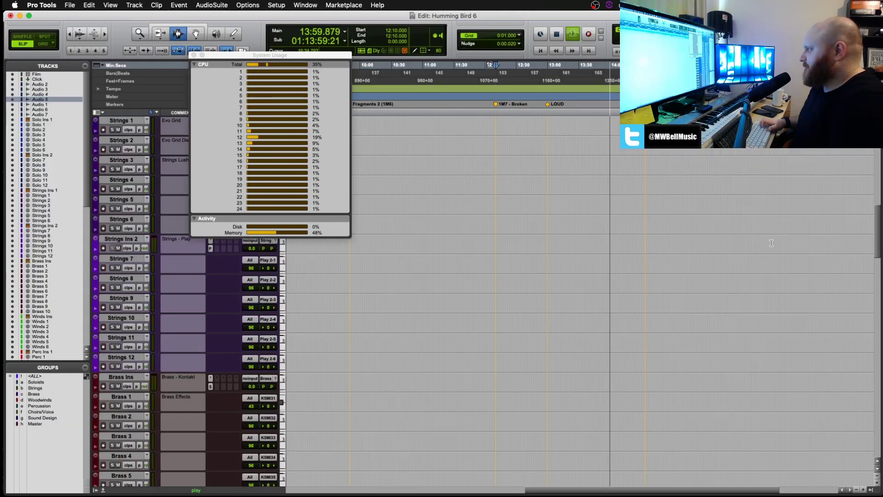
scroll(485, 230, "left", 10)
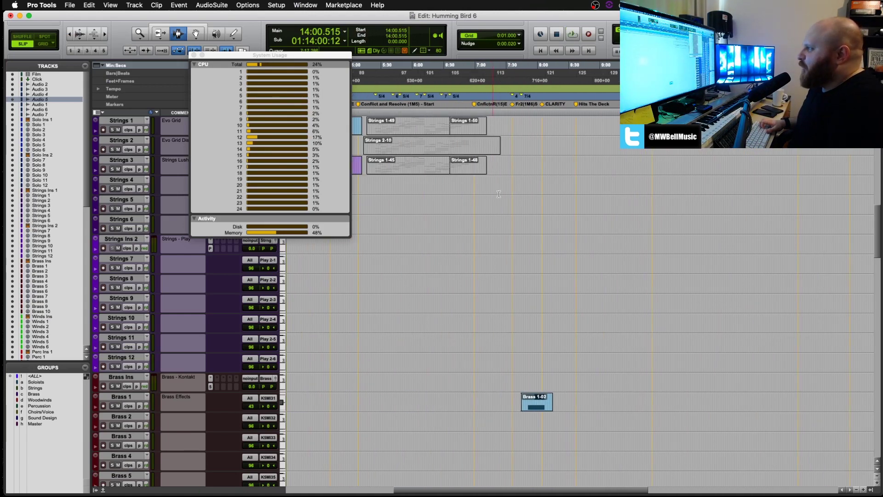
scroll(506, 175, "up", 1)
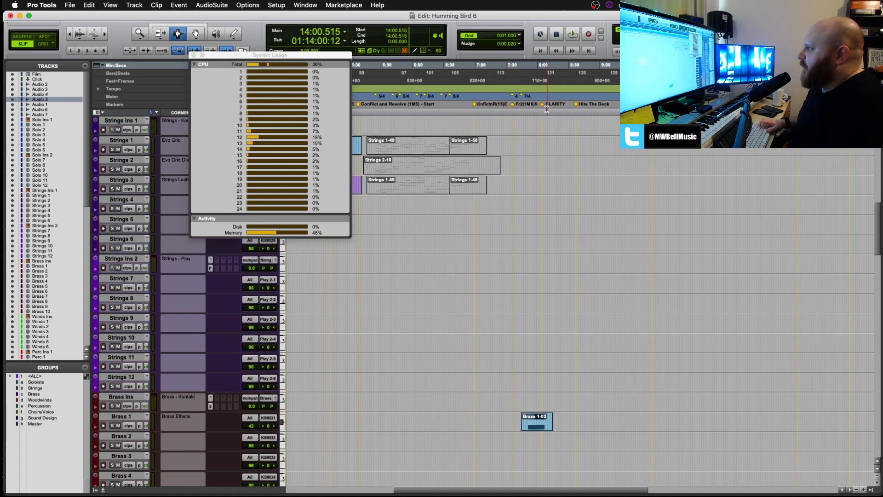
- Play briefly from the Conflict and Resolve (1M5) - Start marker, stop playback, and save the session
scroll(536, 112, "left", 6)
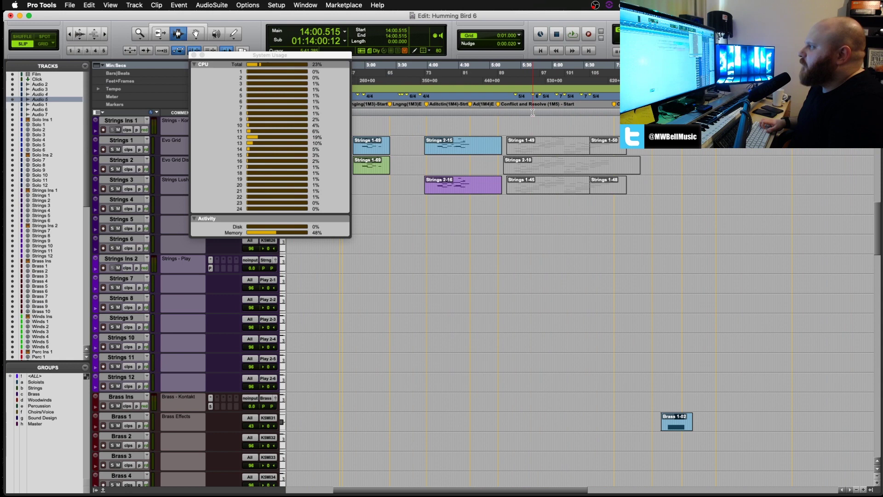
left_click(500, 107)
key("space")
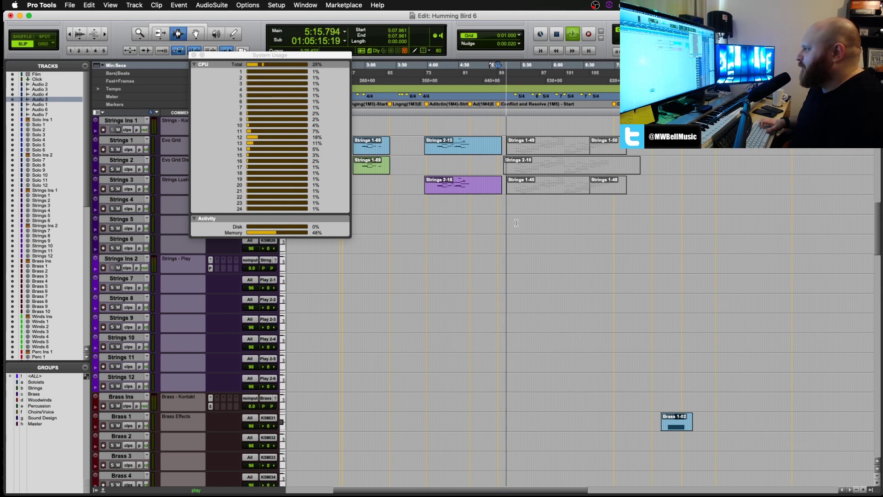
key("space")
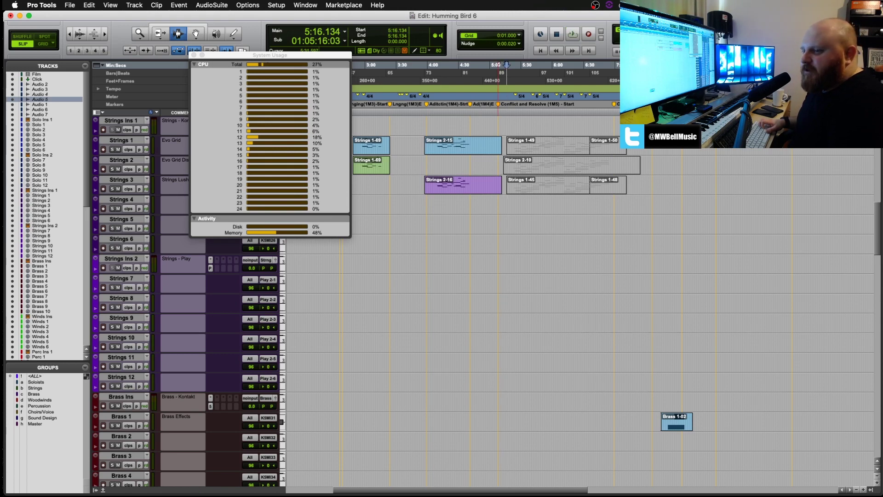
key("super+s")
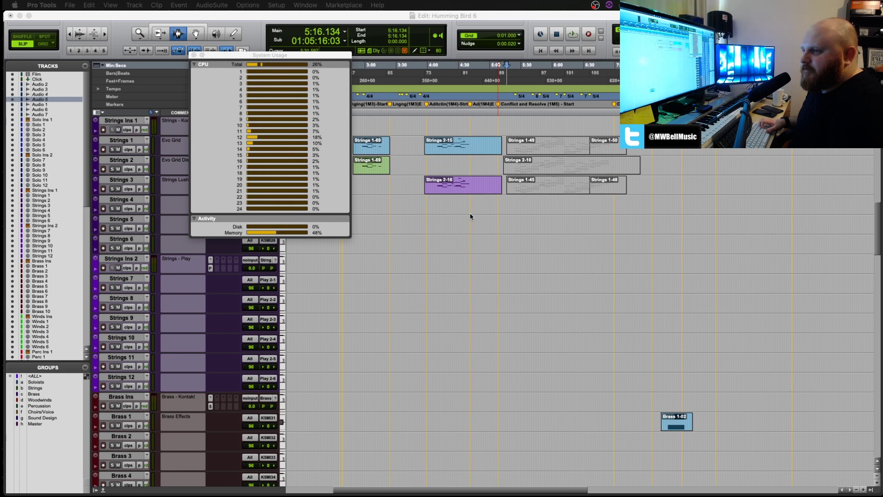
- Place the edit cursor at 4:10.129 on the Solo Ins 2 track and zoom in on the timeline
left_click(193, 56)
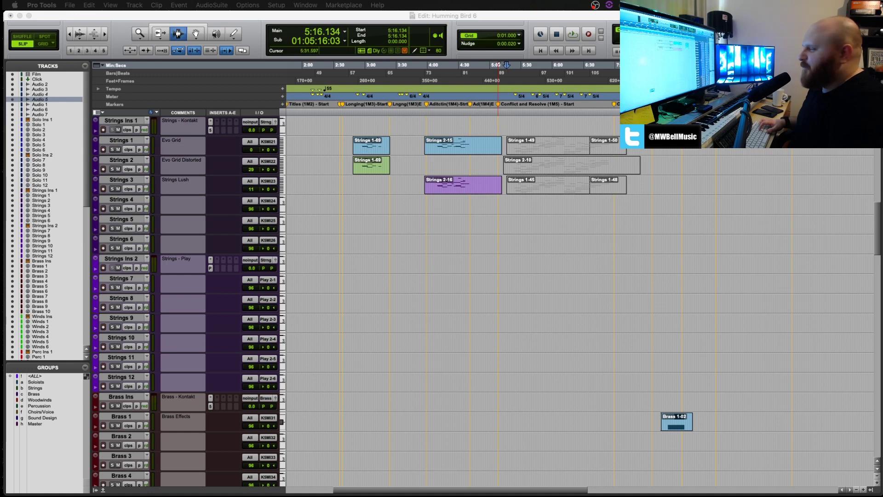
scroll(524, 242, "up", 5)
scroll(490, 215, "left", 1)
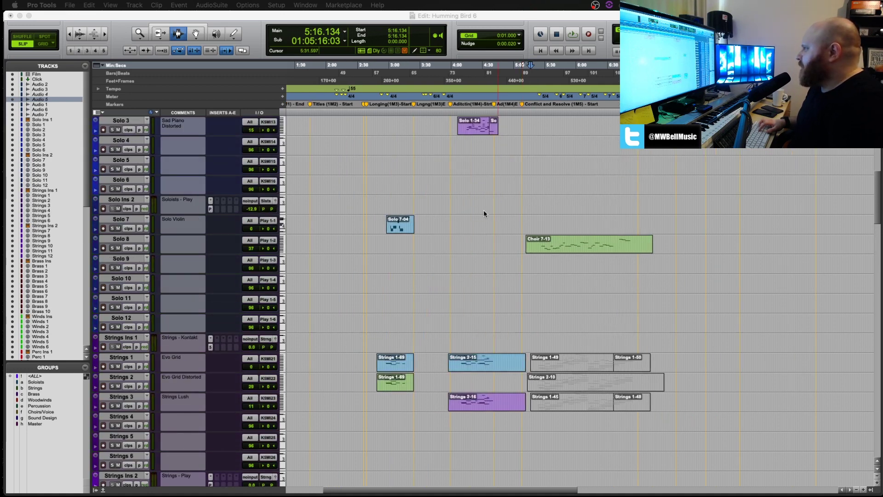
left_click(462, 205)
key("t")
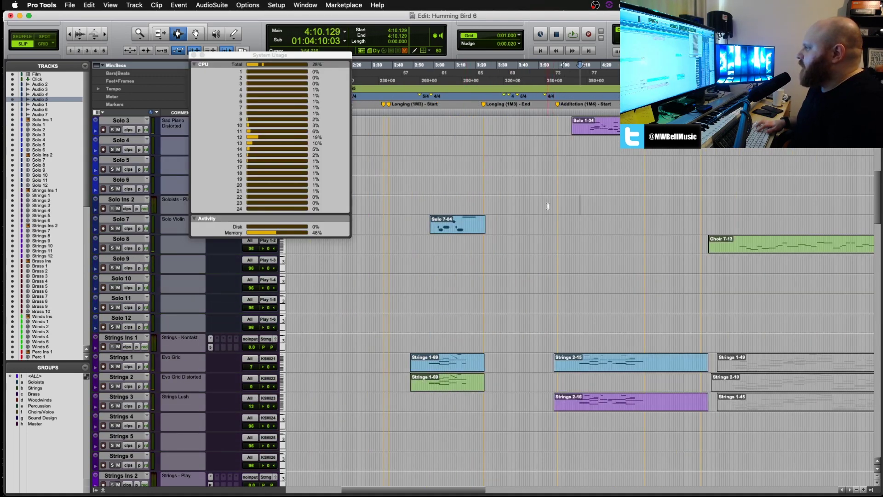
- Examine the track layout from the Film and audio tracks through solo, strings, brass, percussion and choirs to sound design
scroll(540, 208, "up", 4)
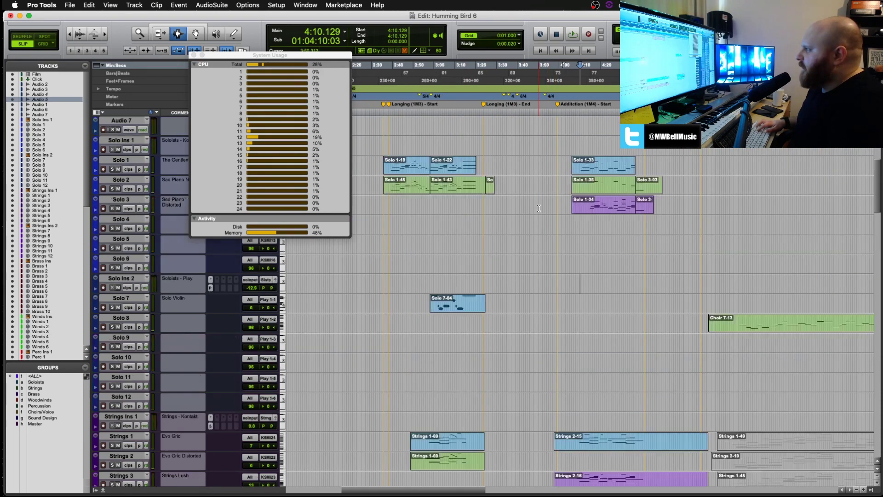
scroll(539, 208, "up", 5)
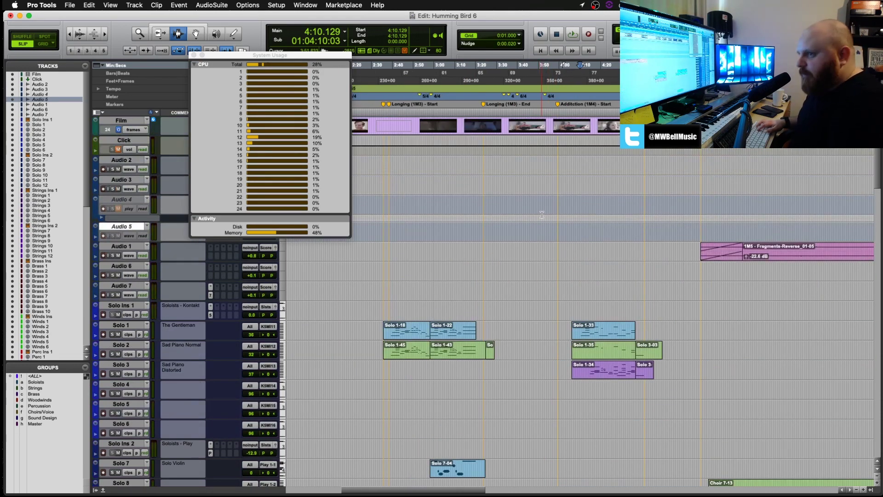
scroll(529, 218, "down", 7)
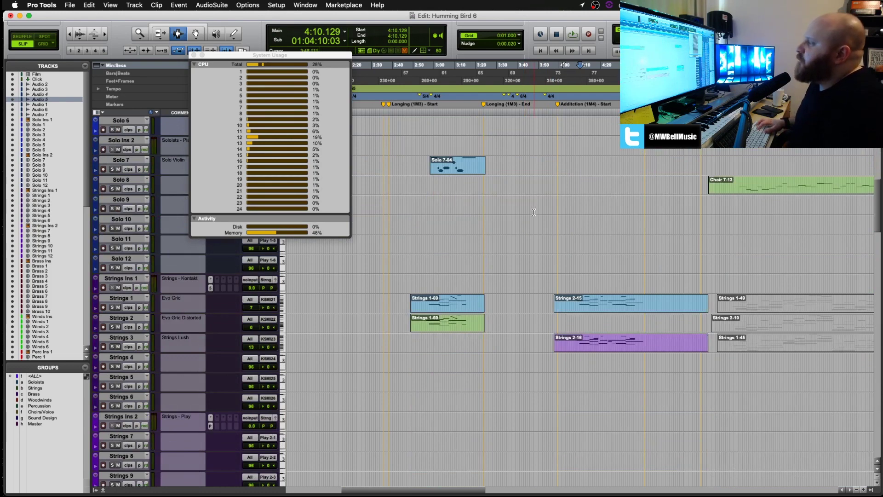
scroll(525, 221, "down", 10)
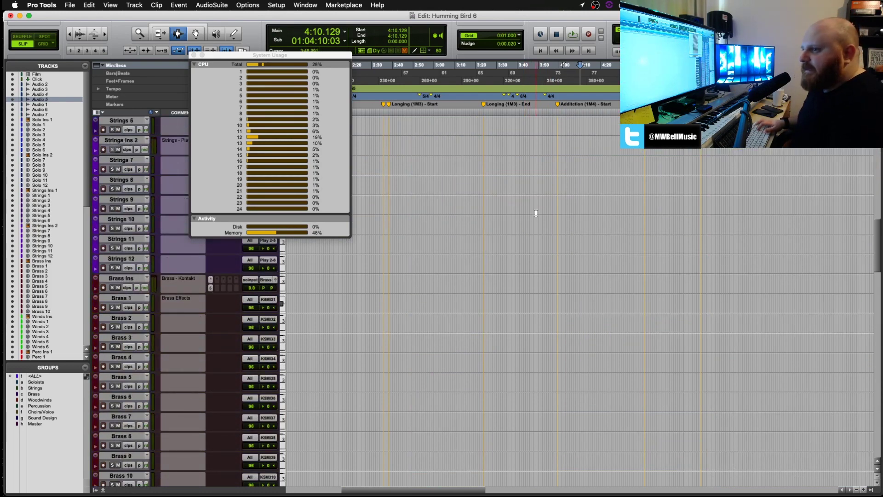
scroll(536, 213, "down", 15)
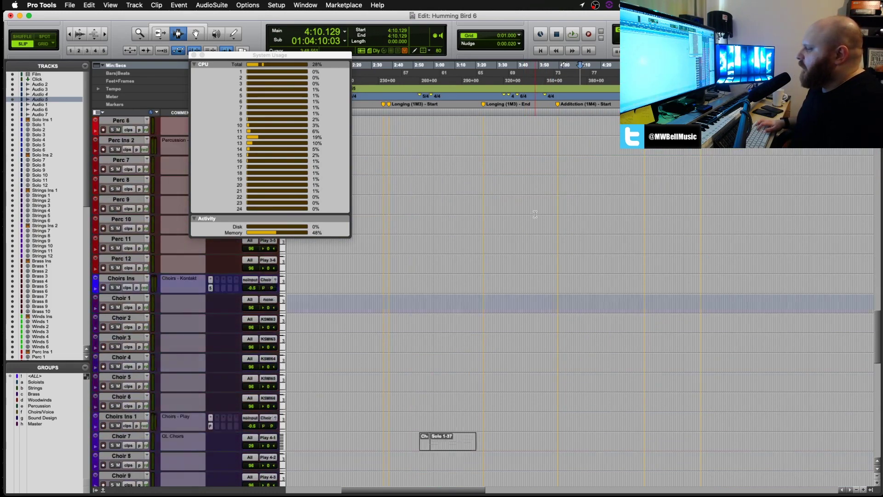
scroll(535, 215, "down", 15)
scroll(536, 214, "right", 2)
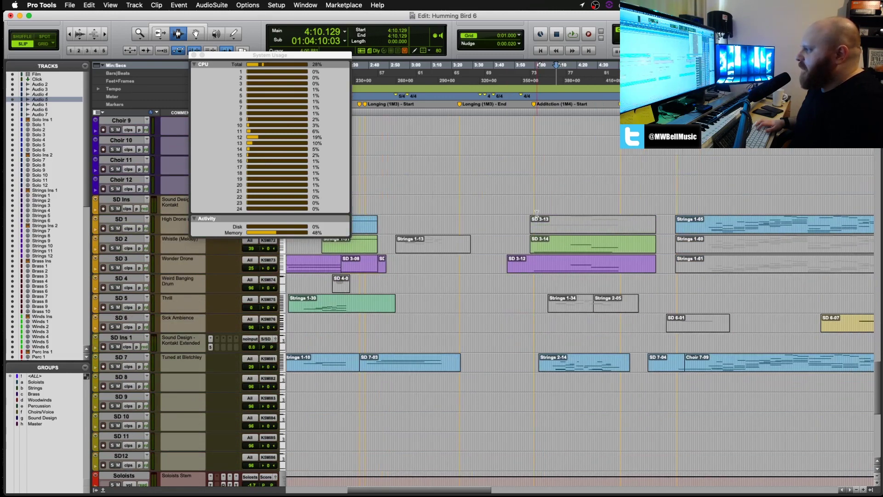
scroll(536, 215, "left", 3)
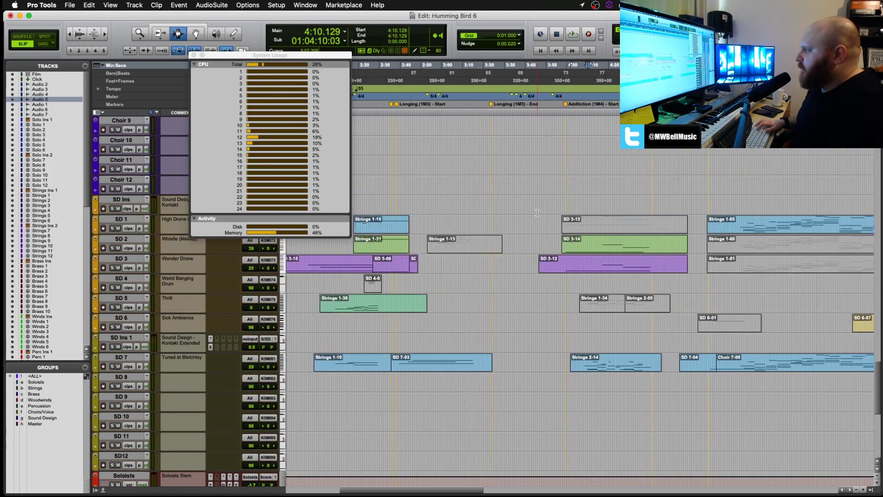
- Position the edit cursor at 2:39.193 on the SD Ins track, near the Longing (1M3) - Start marker
scroll(537, 213, "left", 20)
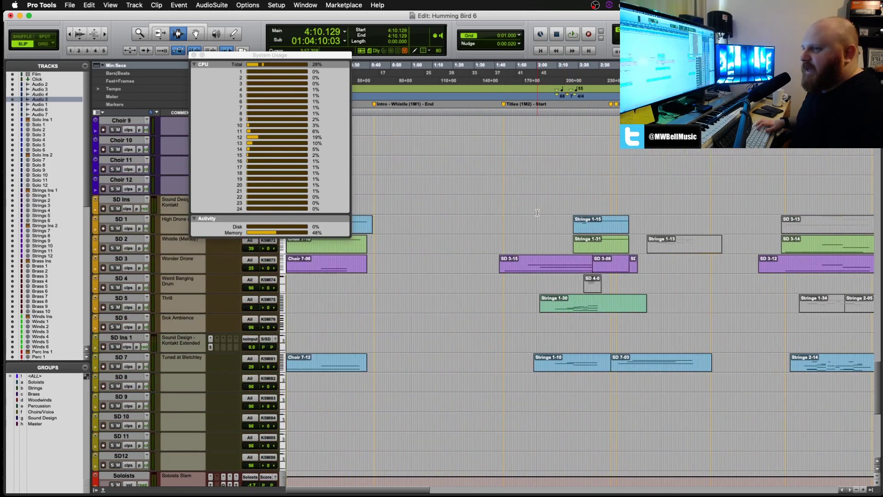
left_click(507, 220)
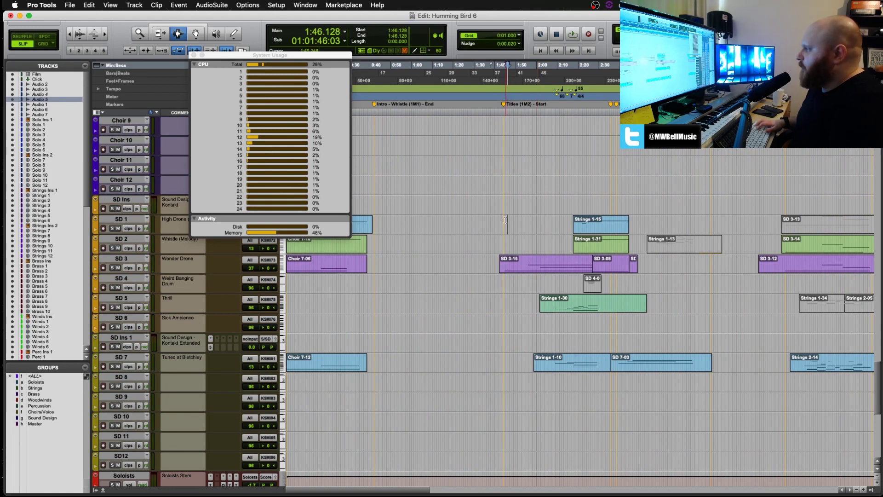
scroll(531, 221, "right", 4)
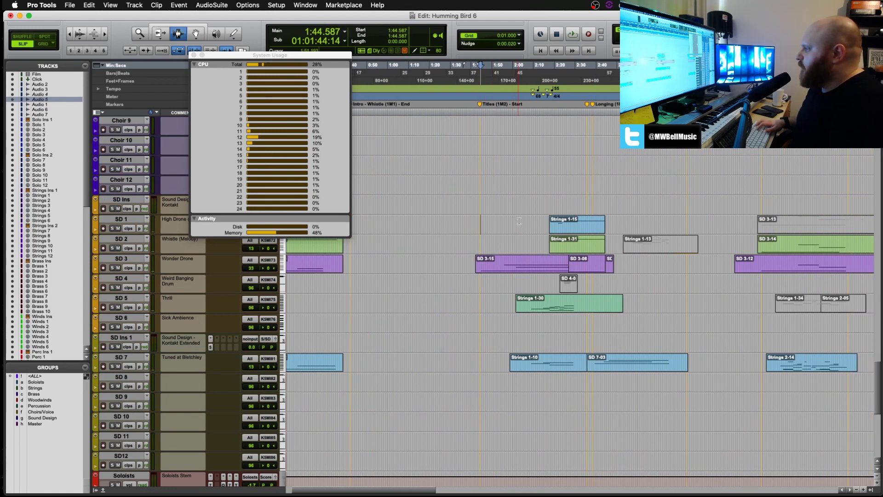
left_click(561, 210)
left_click(568, 204)
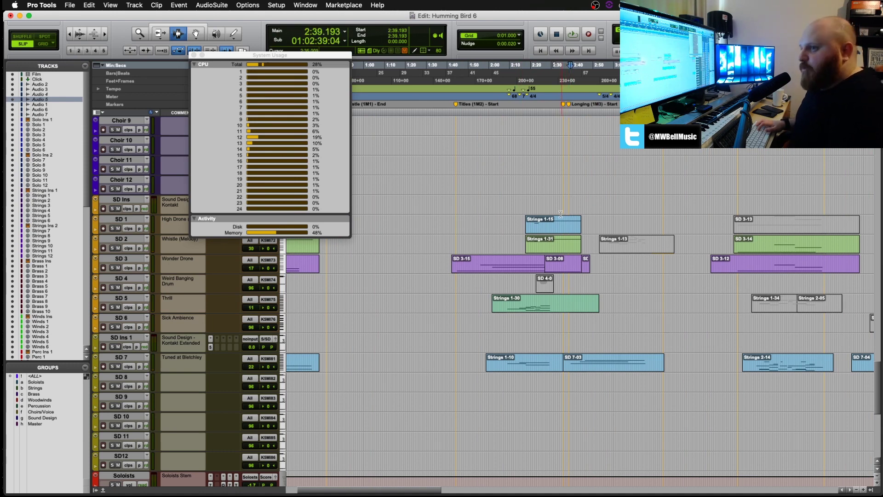
- Examine the sound design clips across the 1M2 to 1M4 cues and the solo clips back to the session start
scroll(575, 220, "right", 8)
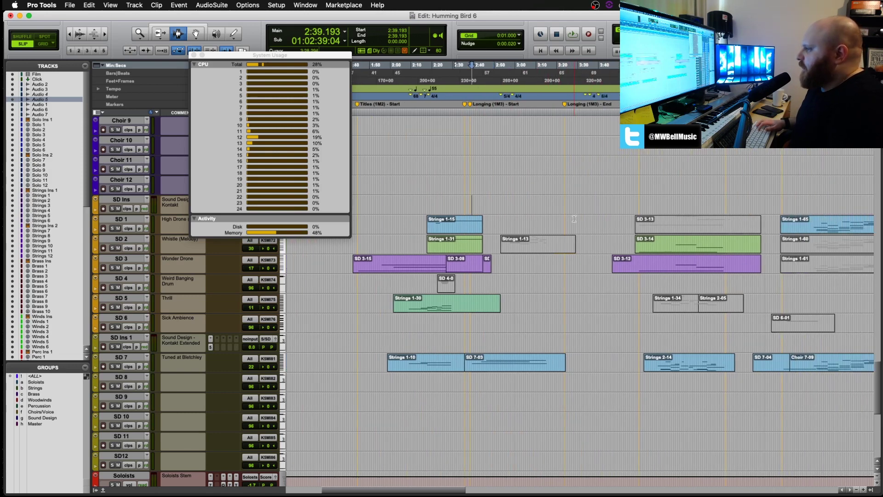
scroll(575, 219, "right", 4)
scroll(574, 219, "left", 4)
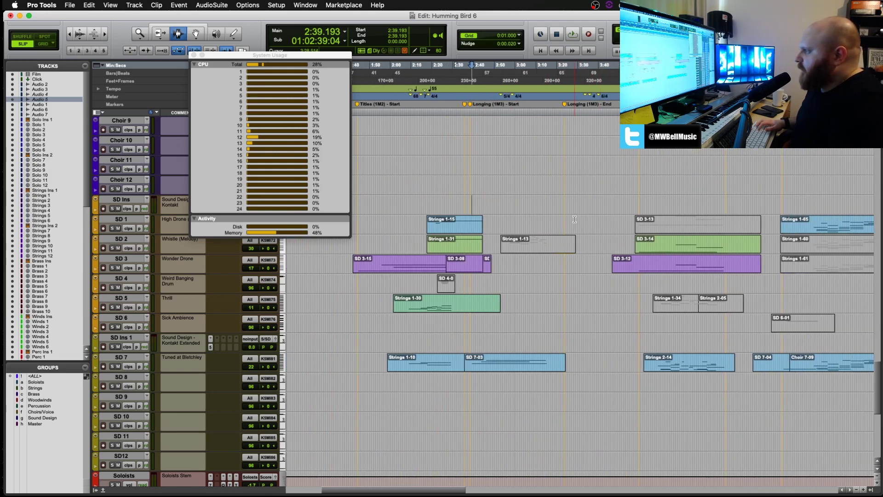
scroll(575, 219, "right", 8)
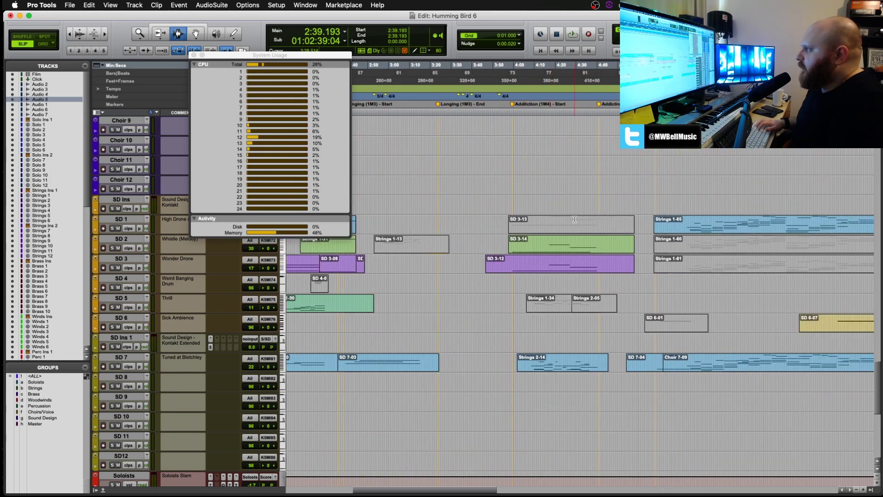
scroll(574, 219, "up", 3)
scroll(574, 220, "left", 8)
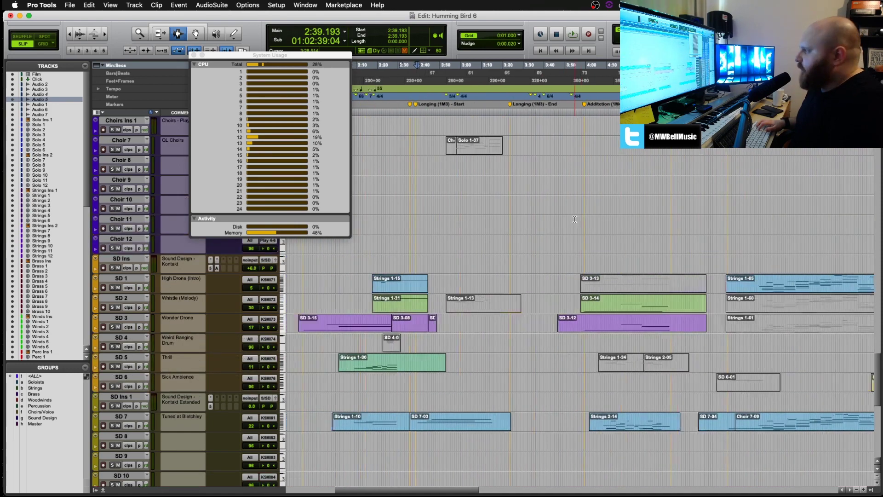
scroll(575, 219, "up", 8)
scroll(574, 220, "up", 20)
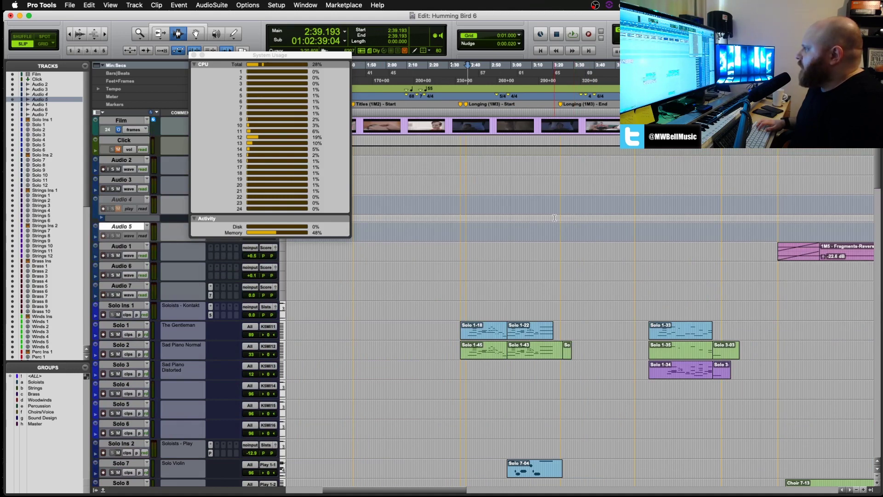
scroll(556, 218, "left", 12)
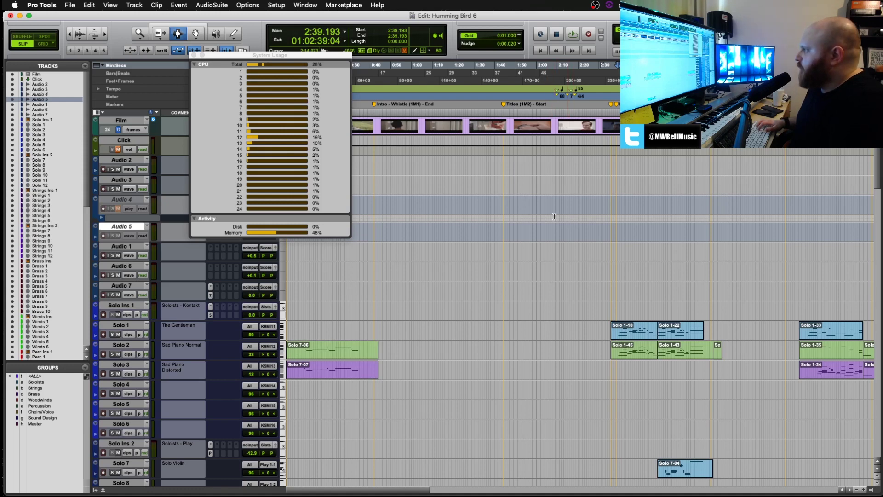
- Move the System Usage window to the middle of the Edit window and close it
left_click_drag(304, 57, 400, 155)
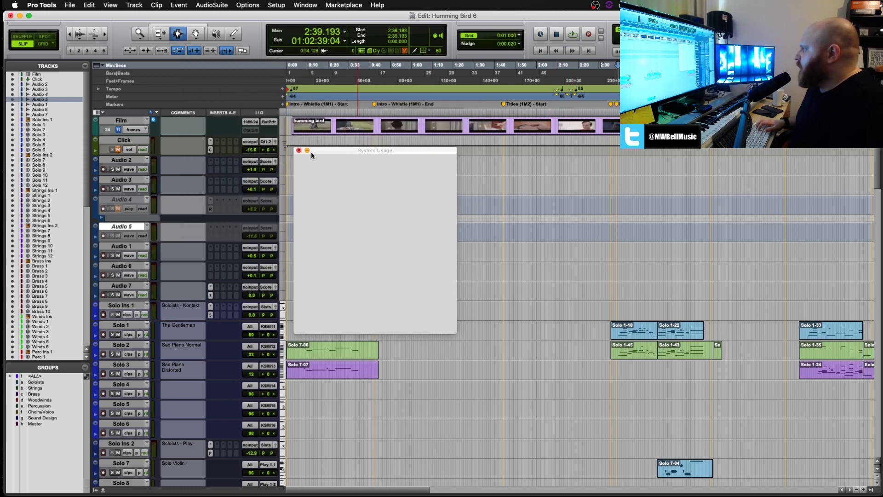
left_click(299, 151)
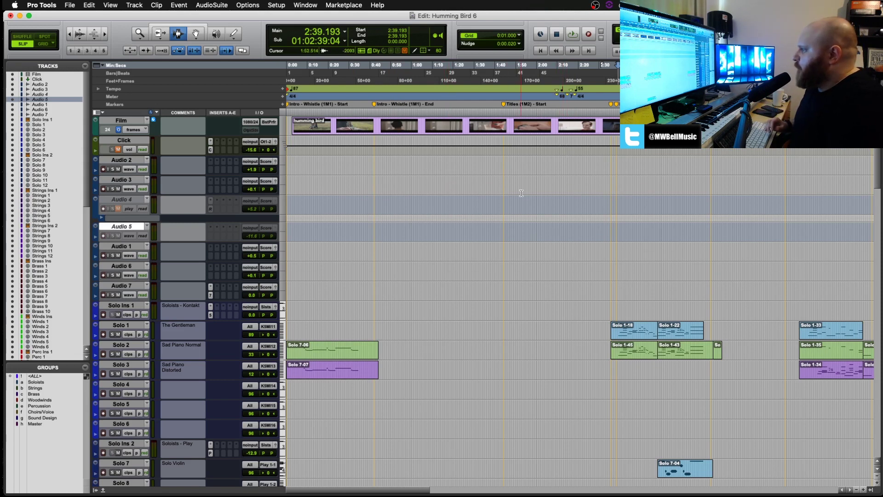
scroll(520, 192, "right", 5)
scroll(519, 192, "right", 1)
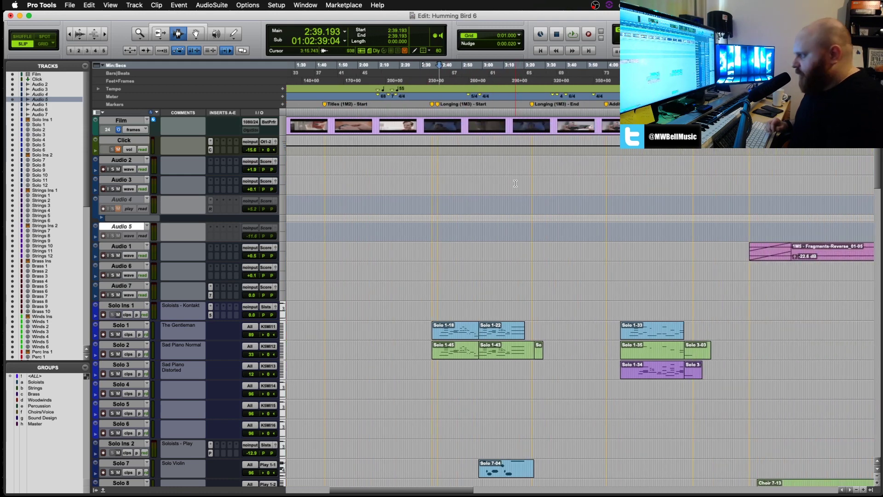
scroll(504, 197, "down", 1)
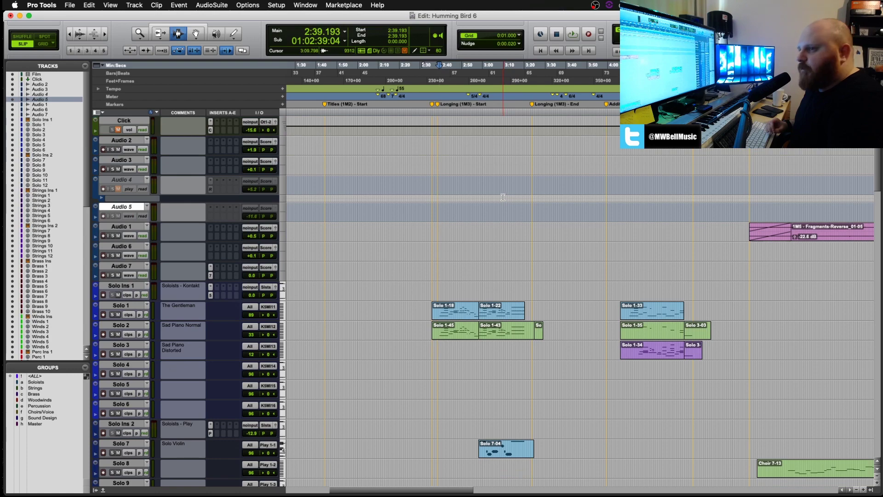